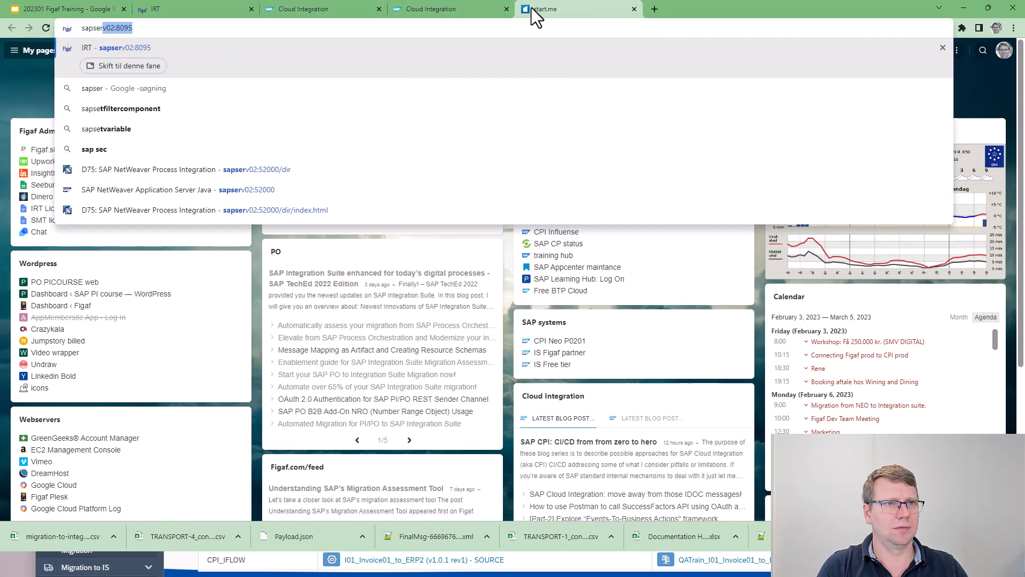
# Open the SAP Process Integration start page at sapserv02:52000/dir and copy the host name from its address.
pyautogui.press('Down')
pyautogui.press('Down')
pyautogui.press('Down')
pyautogui.press('Down')
pyautogui.press('Down')
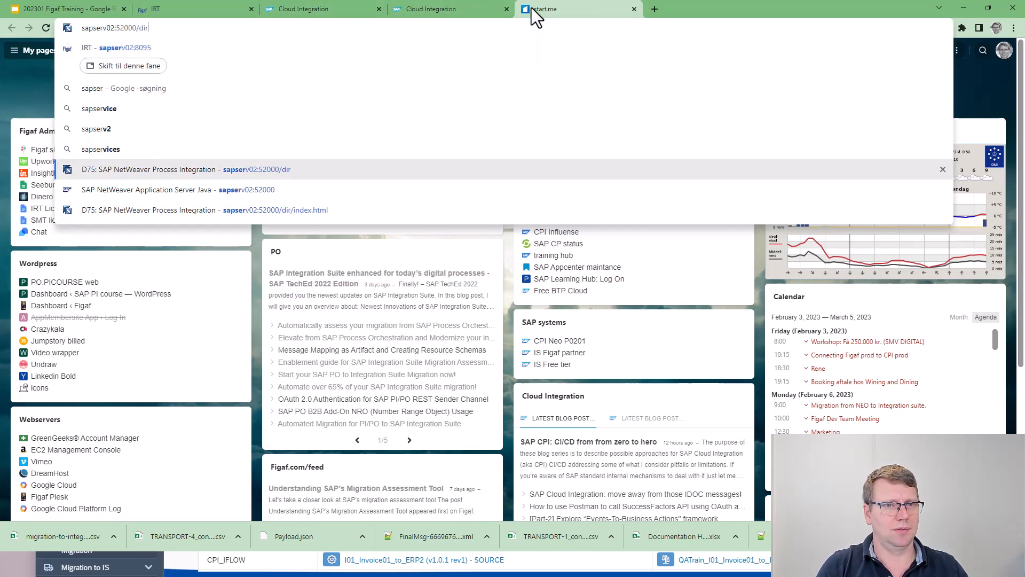
pyautogui.press('Return')
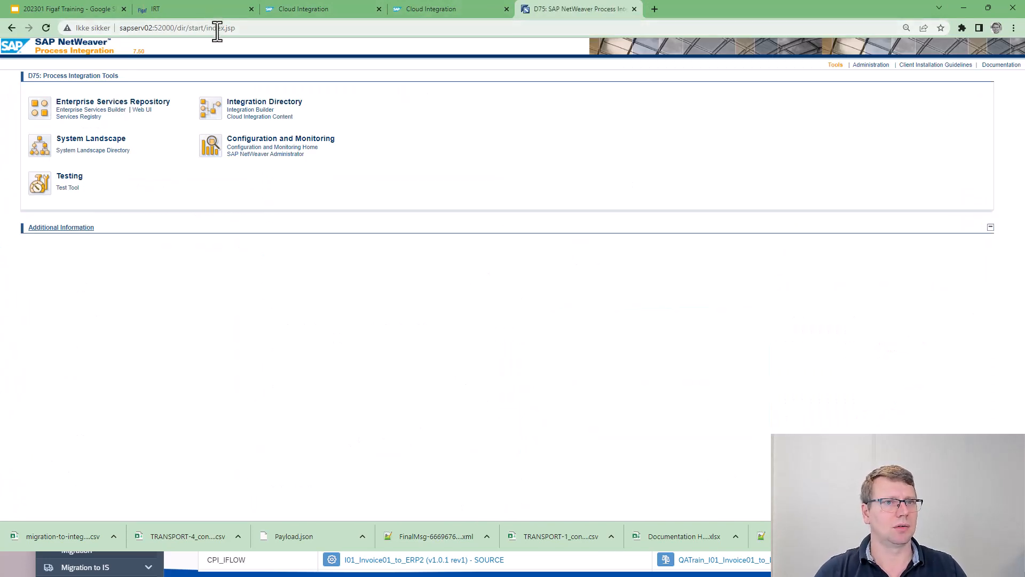
pyautogui.doubleClick(149, 27)
pyautogui.hotkey('ctrl', 'c')
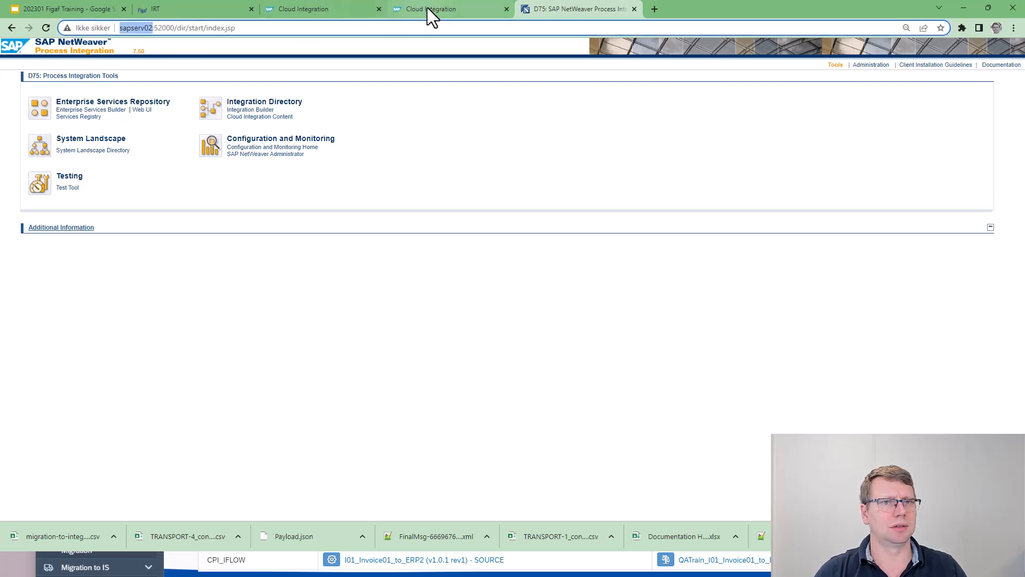
# Switch to IRT and start a new agent with system ID D75, platform PRO and version SAP PI 7.5.
pyautogui.click(175, 8)
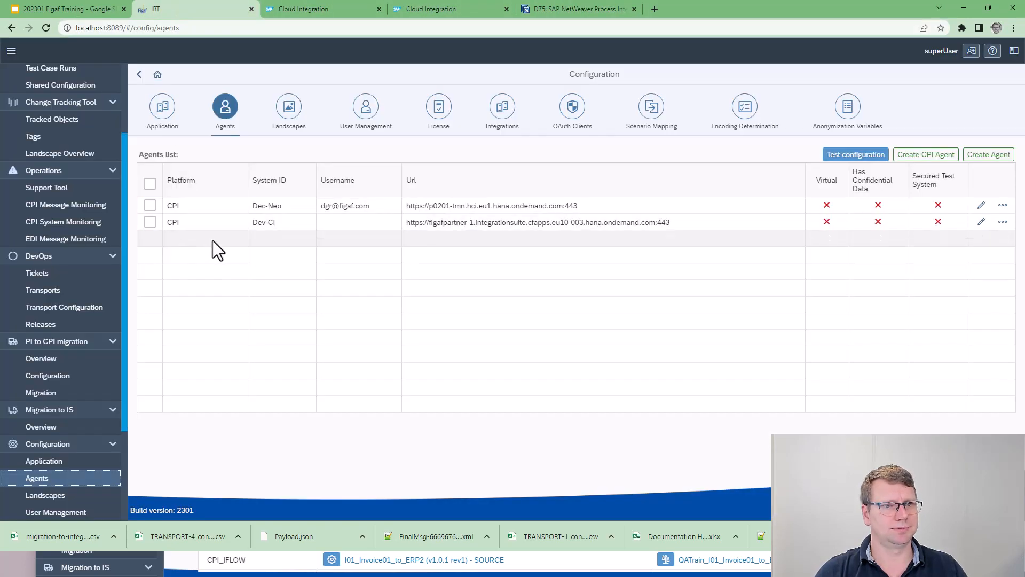
pyautogui.click(988, 156)
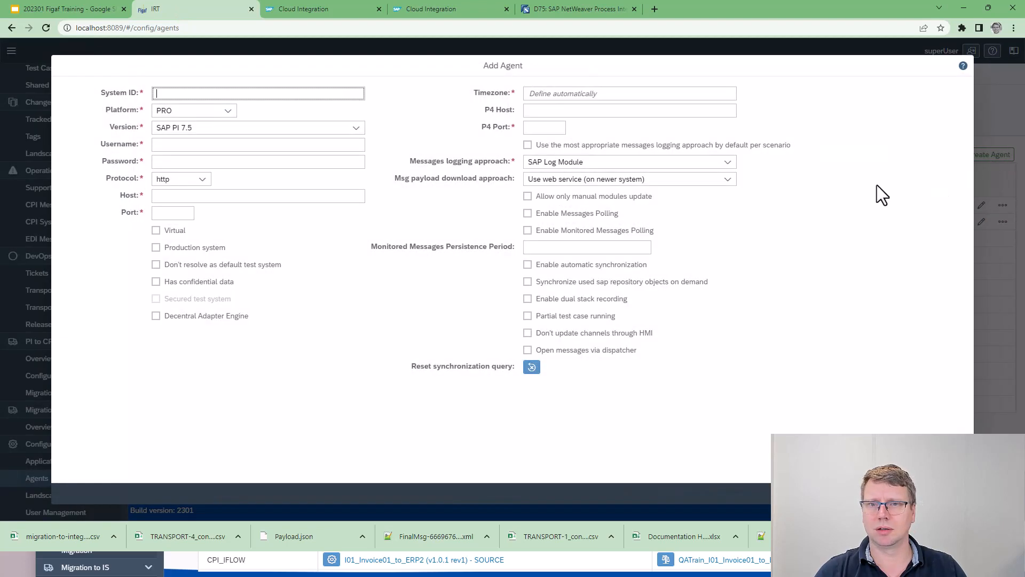
pyautogui.write('D')
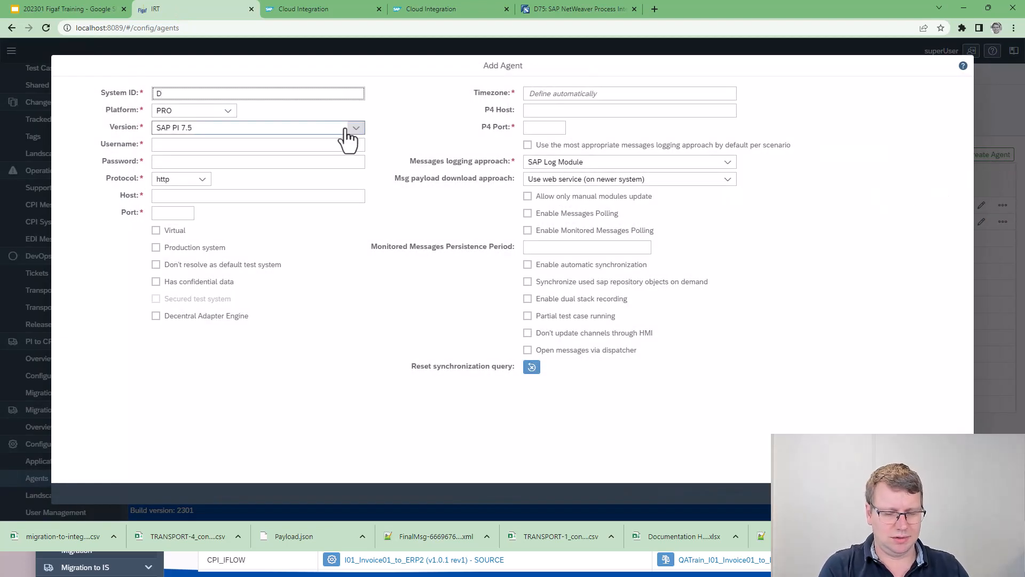
pyautogui.write('75')
pyautogui.press('Tab')
pyautogui.press('Tab')
pyautogui.press('Tab')
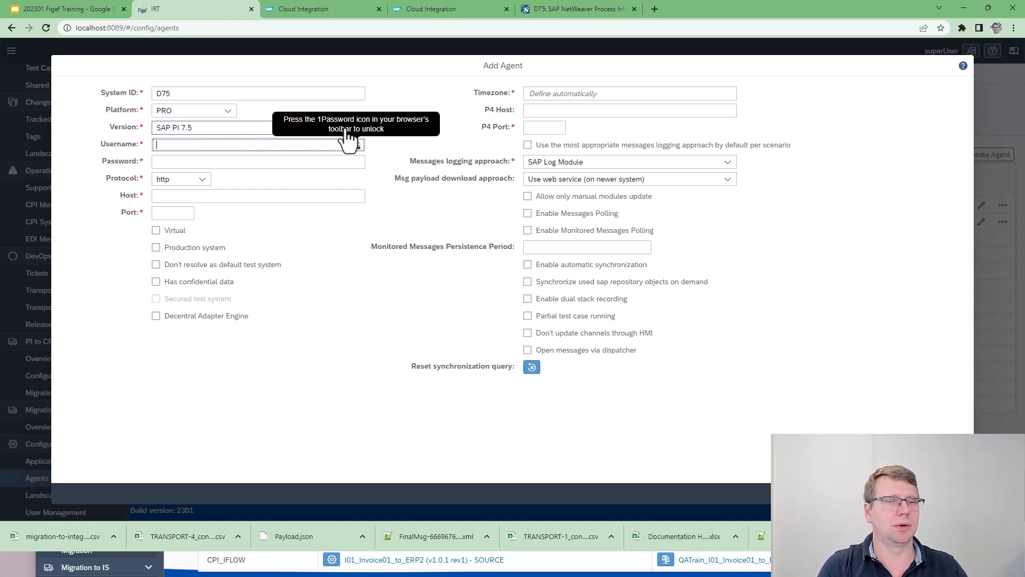
# Enter the username and the account password for the new agent.
pyautogui.write('daneil')
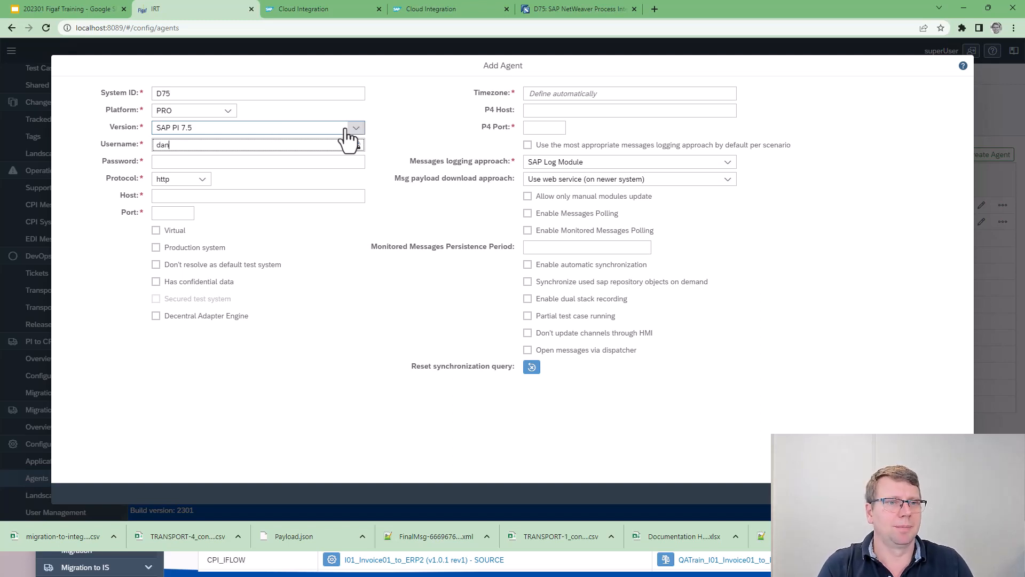
pyautogui.press('Tab')
pyautogui.hotkey('shift', 'Tab')
pyautogui.write('daniel')
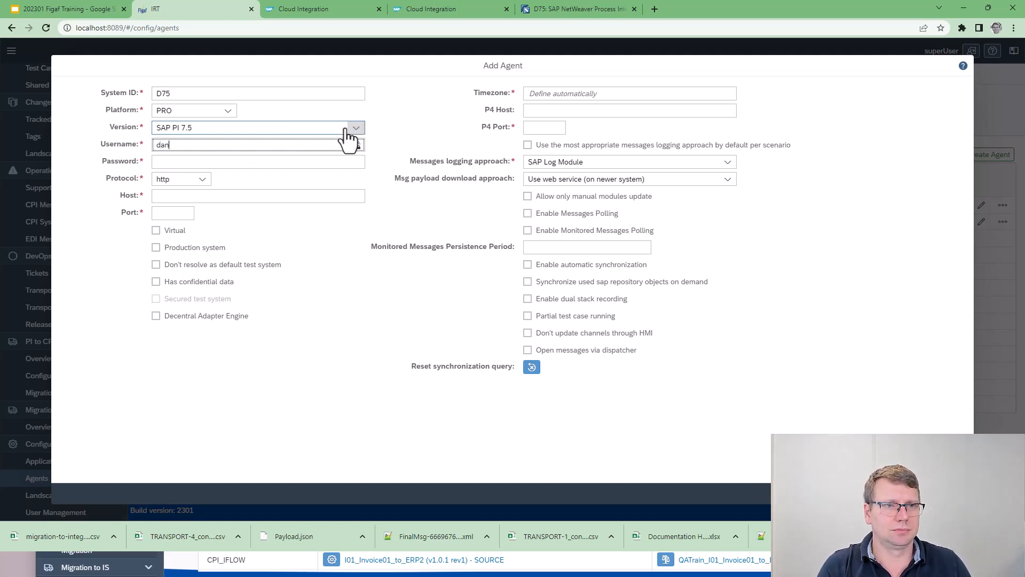
pyautogui.press('Tab')
pyautogui.write('********')
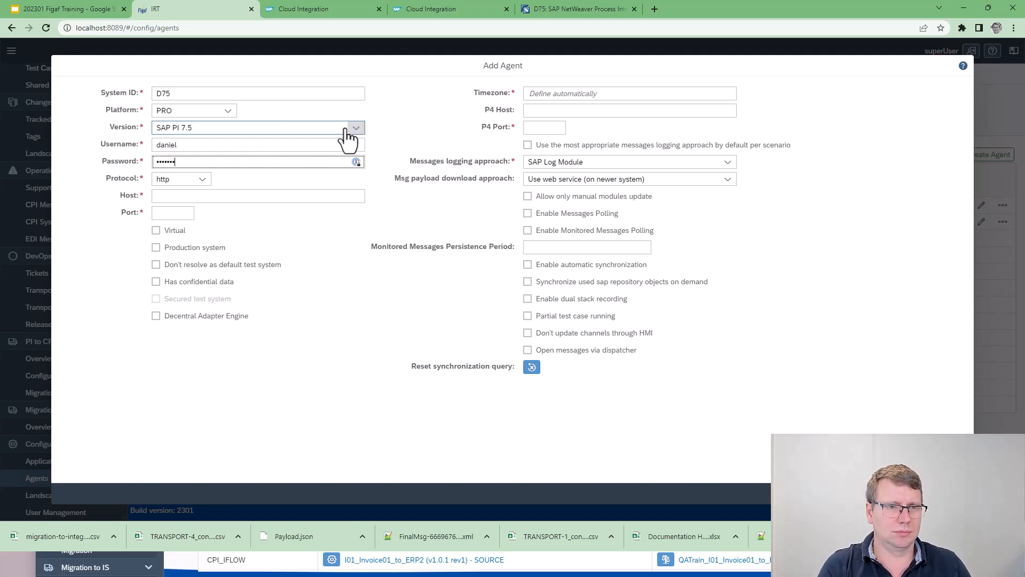
# Set the agent's host to sapserv02, without protocol prefix or slashes, and its port to 52000.
pyautogui.press('Tab')
pyautogui.press('Tab')
pyautogui.hotkey('ctrl', 'v')
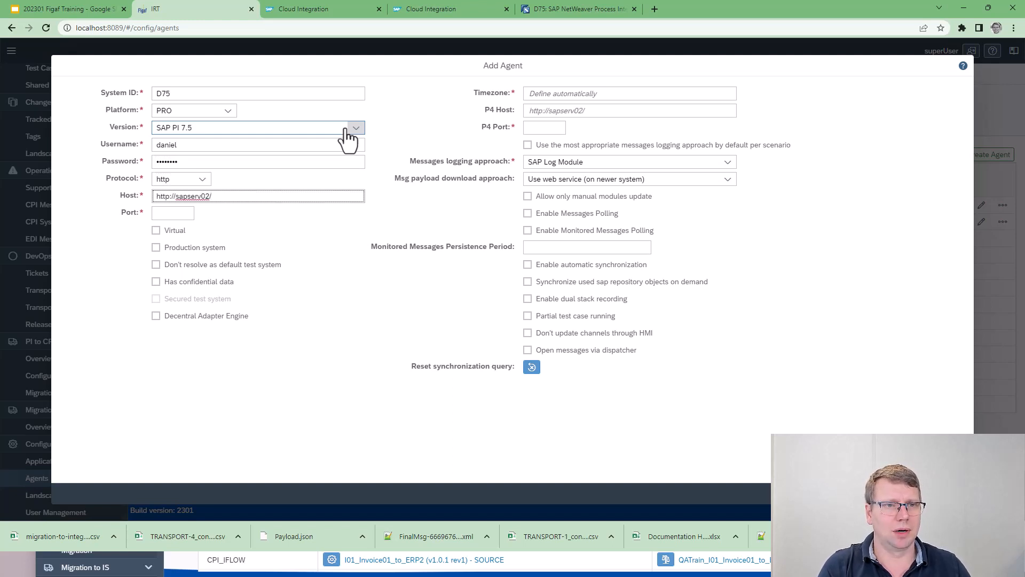
pyautogui.press('BackSpace')
pyautogui.press('Home')
pyautogui.press('Delete')
pyautogui.press('Delete')
pyautogui.press('Delete')
pyautogui.press('Delete')
pyautogui.press('Delete')
pyautogui.press('Delete')
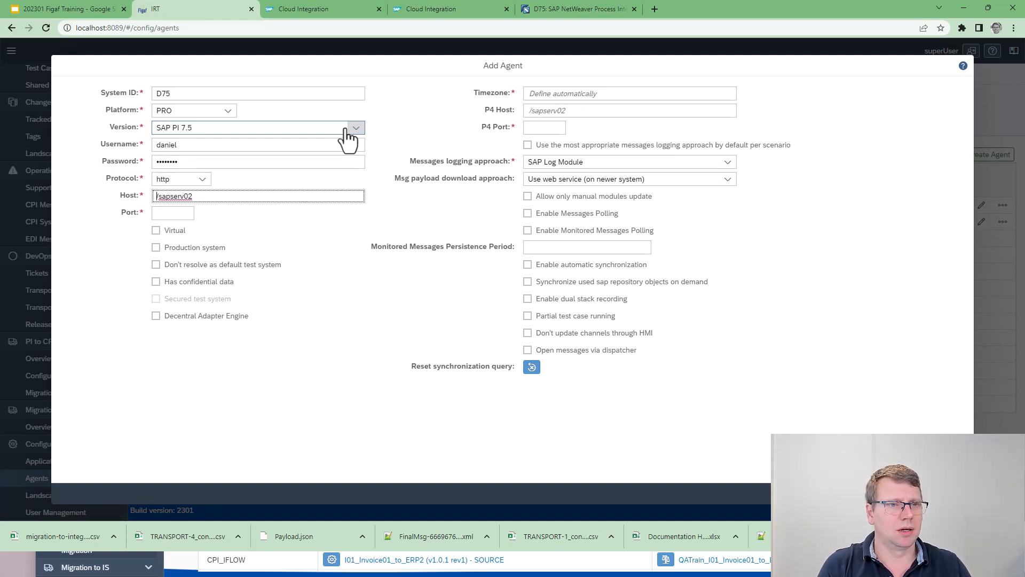
pyautogui.press('Delete')
pyautogui.press('Tab')
pyautogui.write('55')
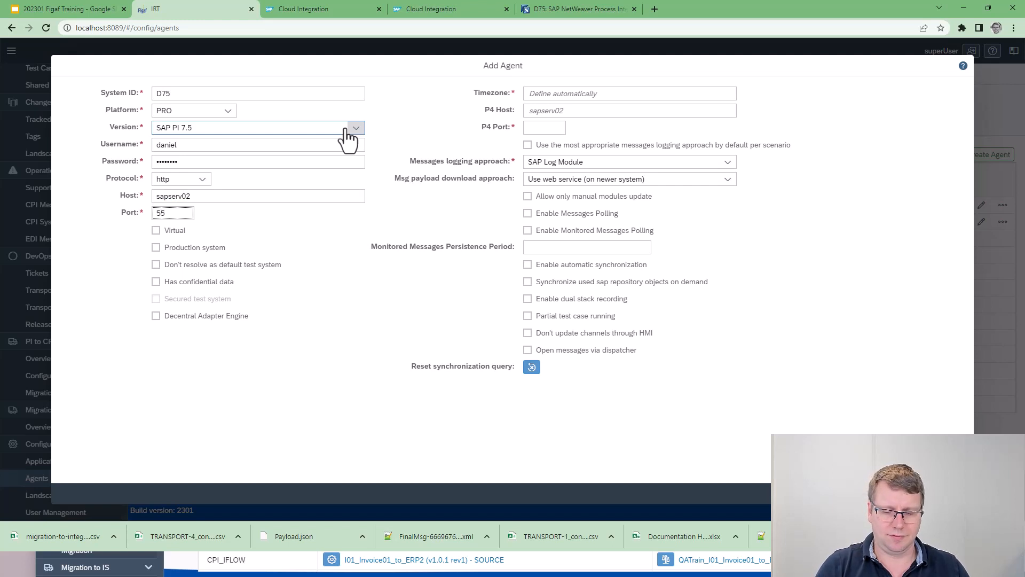
pyautogui.write('2000')
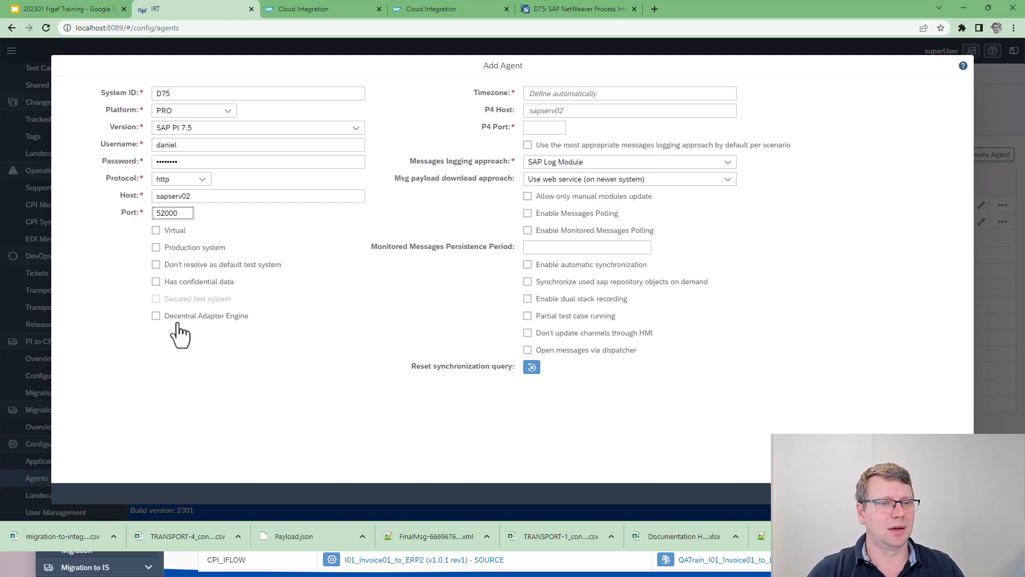
# Set the agent's P4 port to 52004.
pyautogui.click(289, 322)
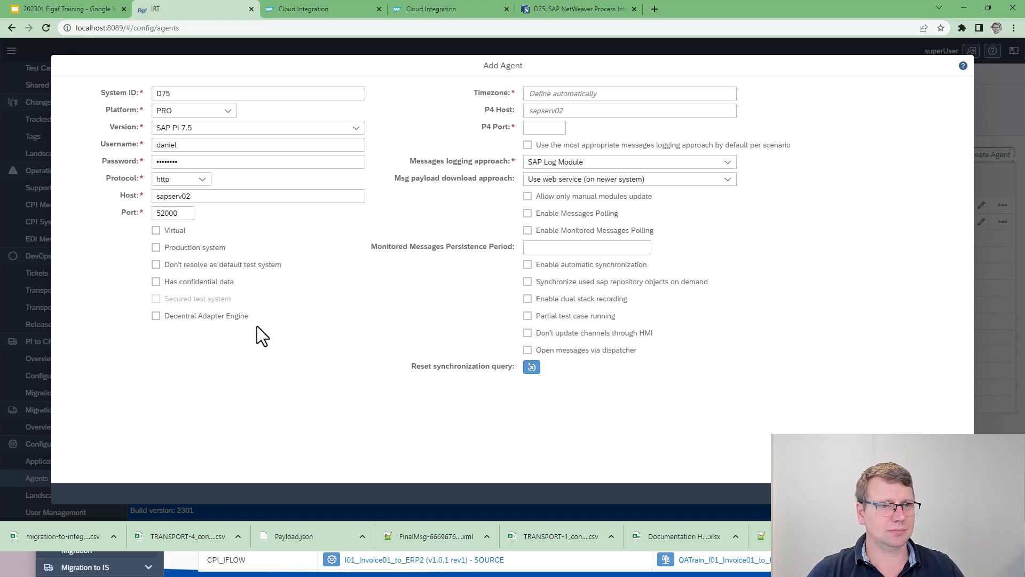
pyautogui.click(593, 93)
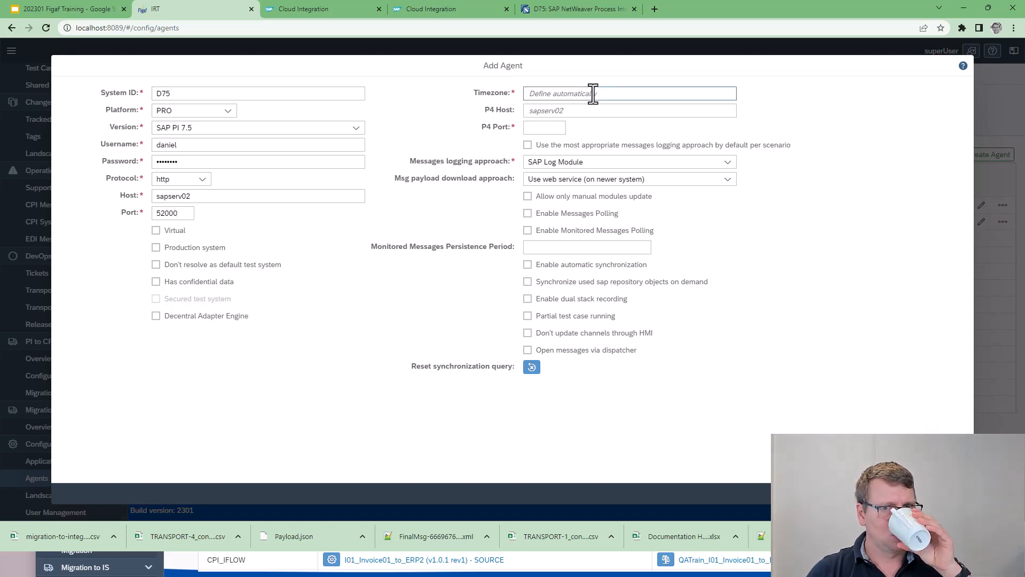
pyautogui.click(555, 128)
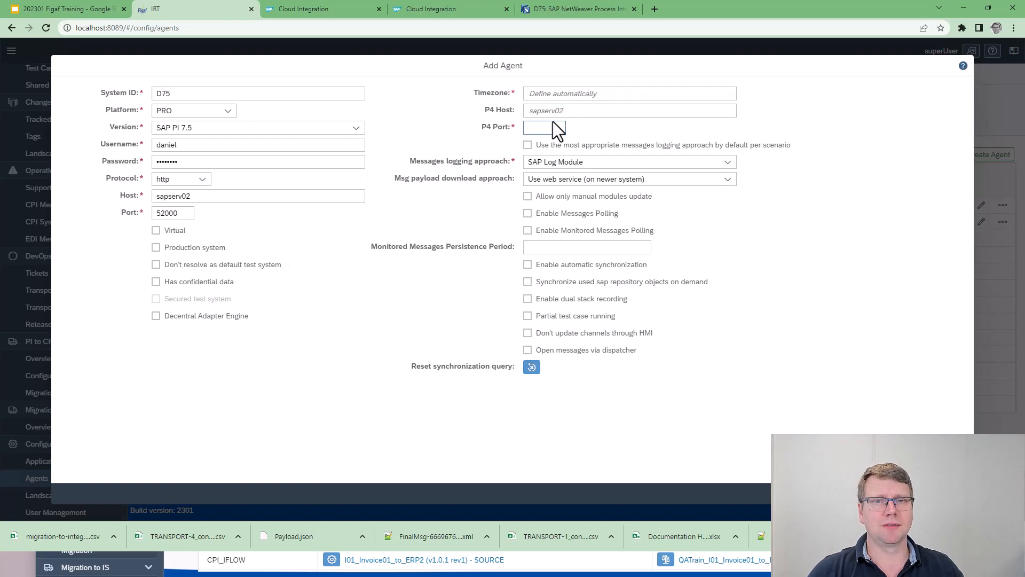
pyautogui.click(552, 129)
pyautogui.write('5')
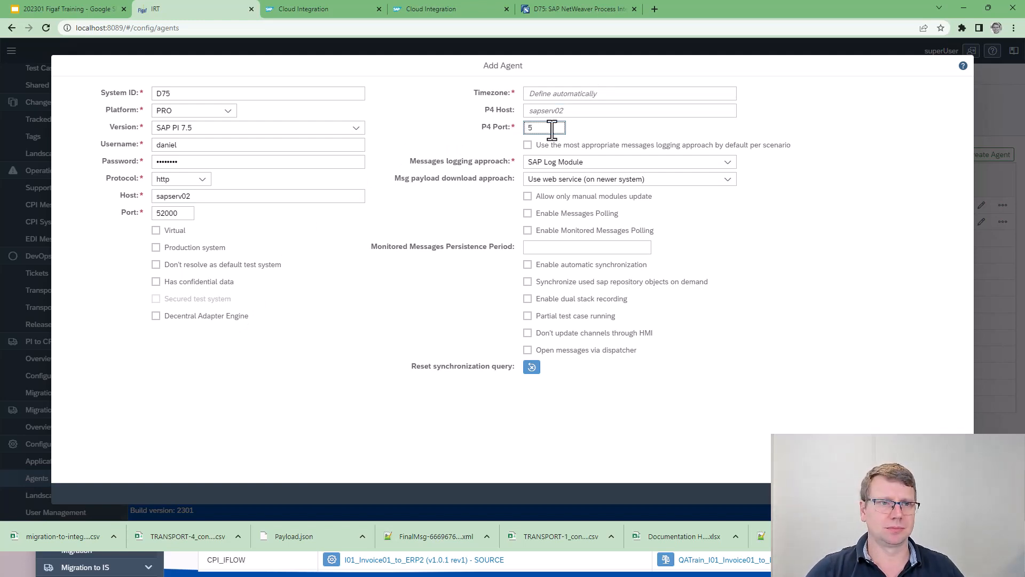
pyautogui.write('2004')
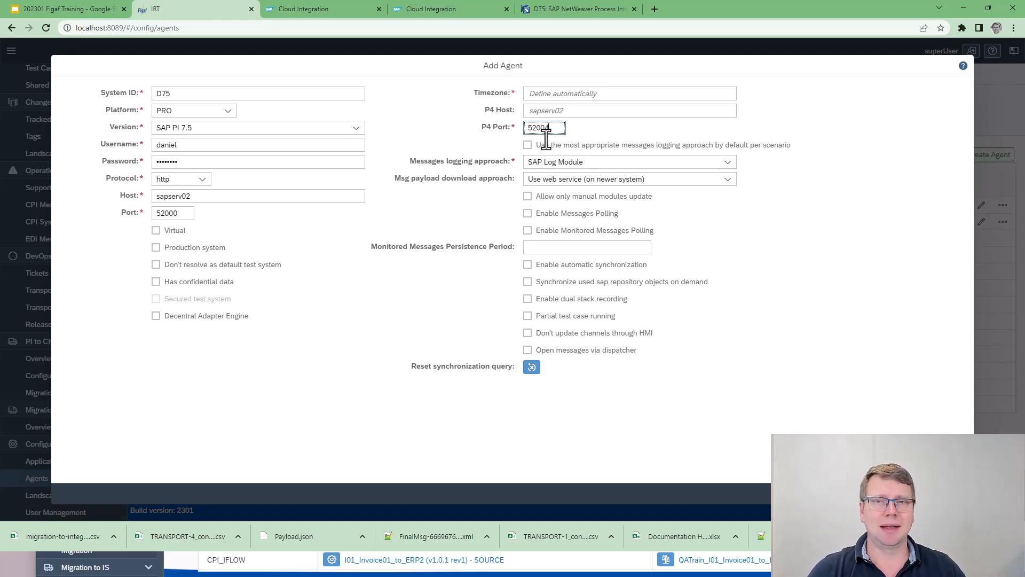
# Enable the most appropriate messages logging approach by default per scenario and choose ICO Logging as the messages logging approach.
pyautogui.click(542, 150)
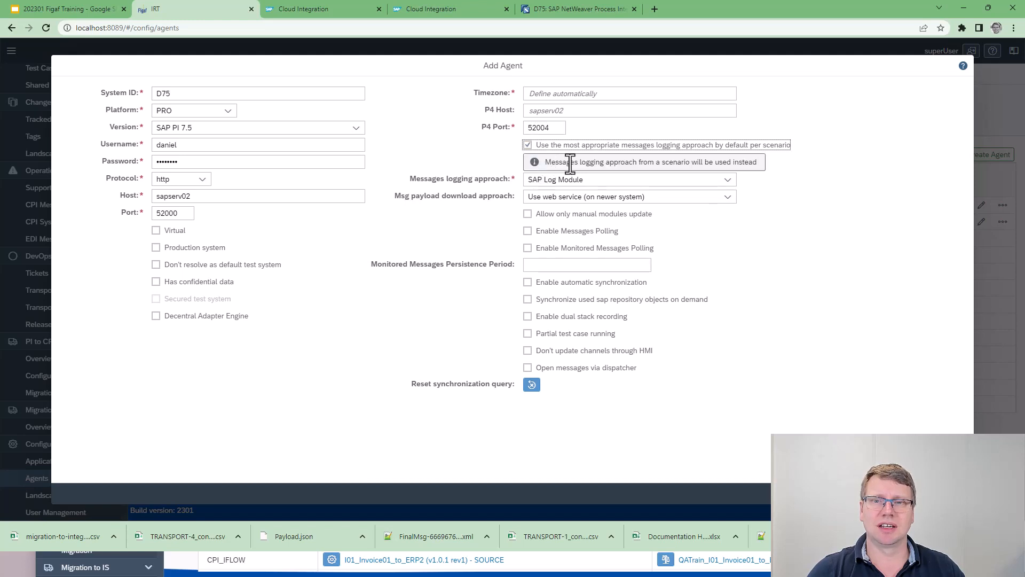
pyautogui.click(602, 182)
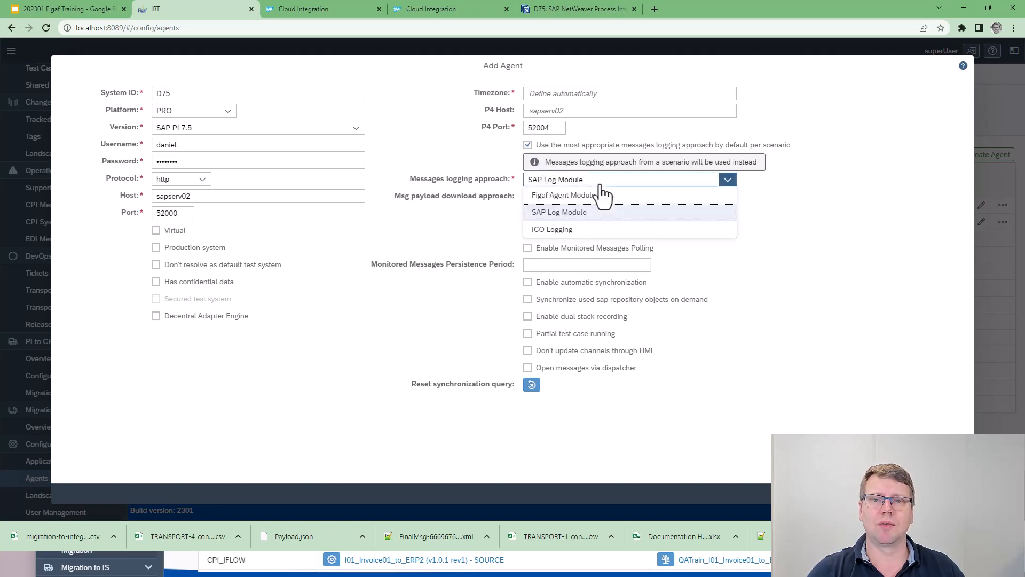
pyautogui.click(566, 233)
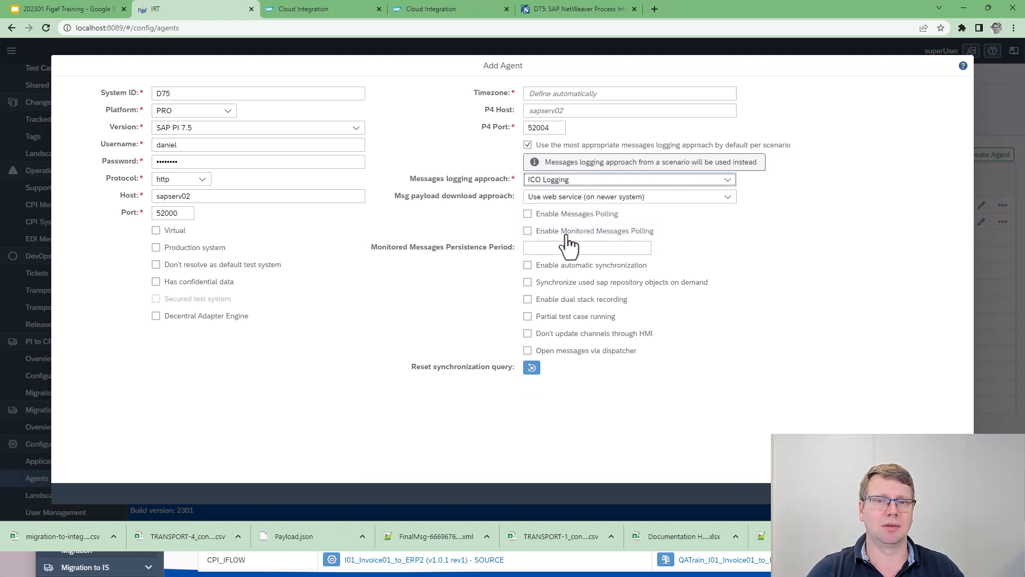
# Choose Use web service (on newer system) as the message payload download approach.
pyautogui.click(581, 196)
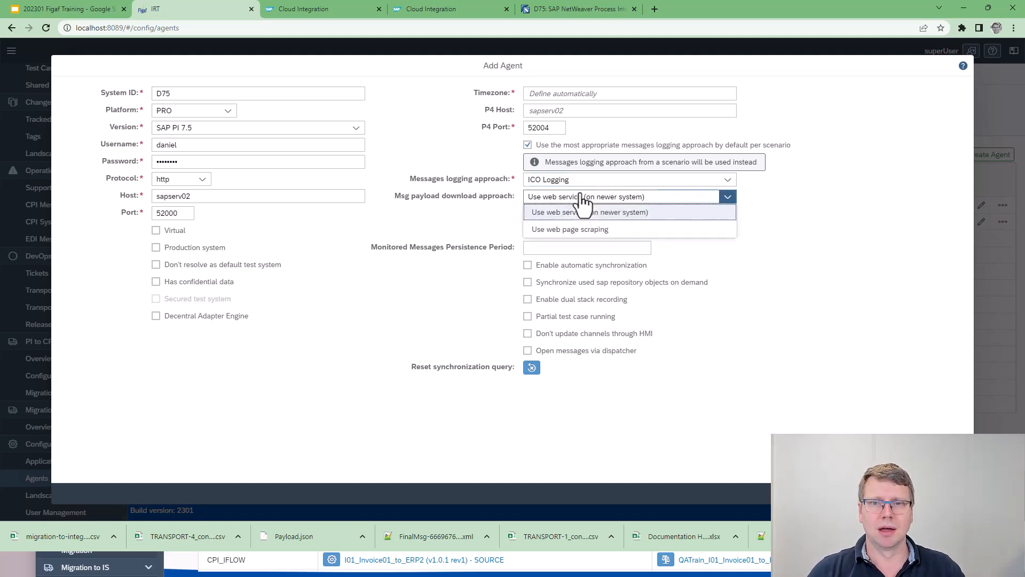
pyautogui.click(577, 201)
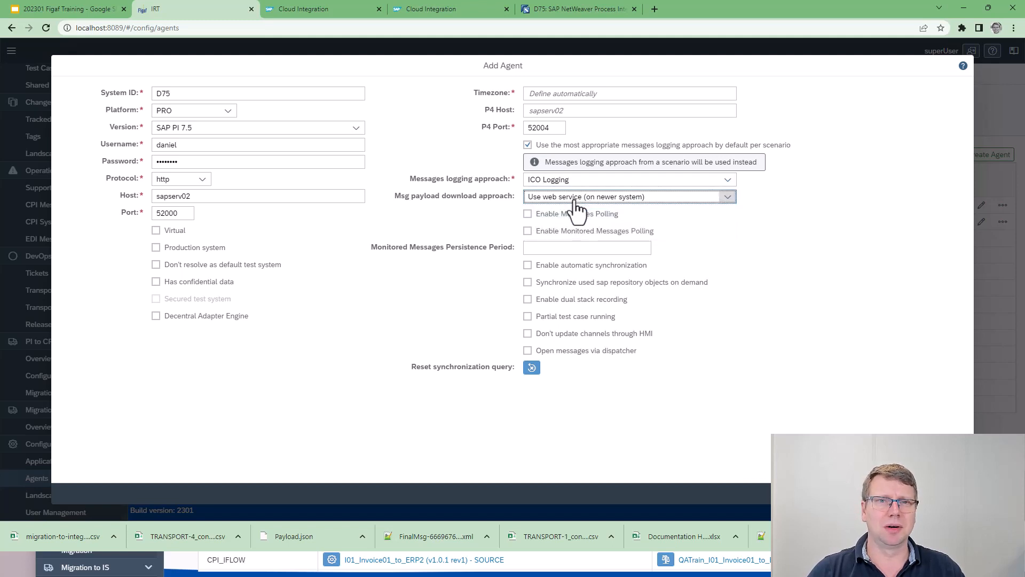
pyautogui.click(577, 205)
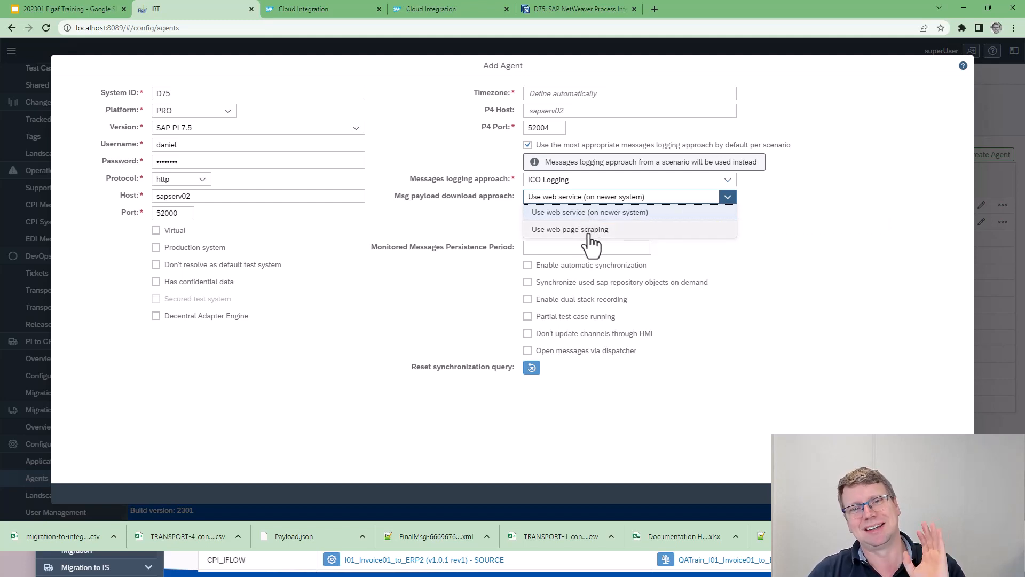
pyautogui.click(586, 214)
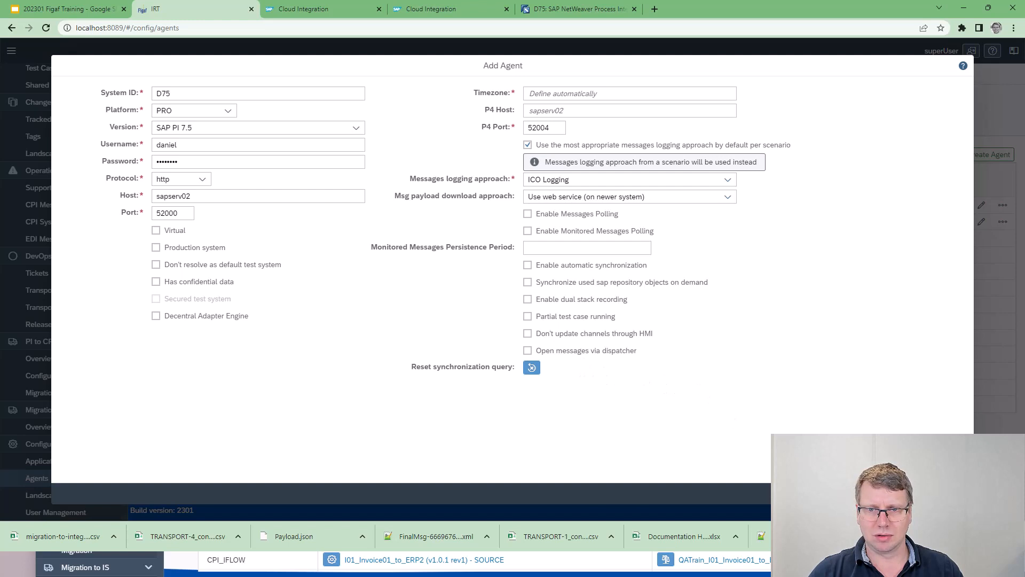
# Enable synchronizing used SAP repository objects on demand and save the new agent.
pyautogui.click(658, 286)
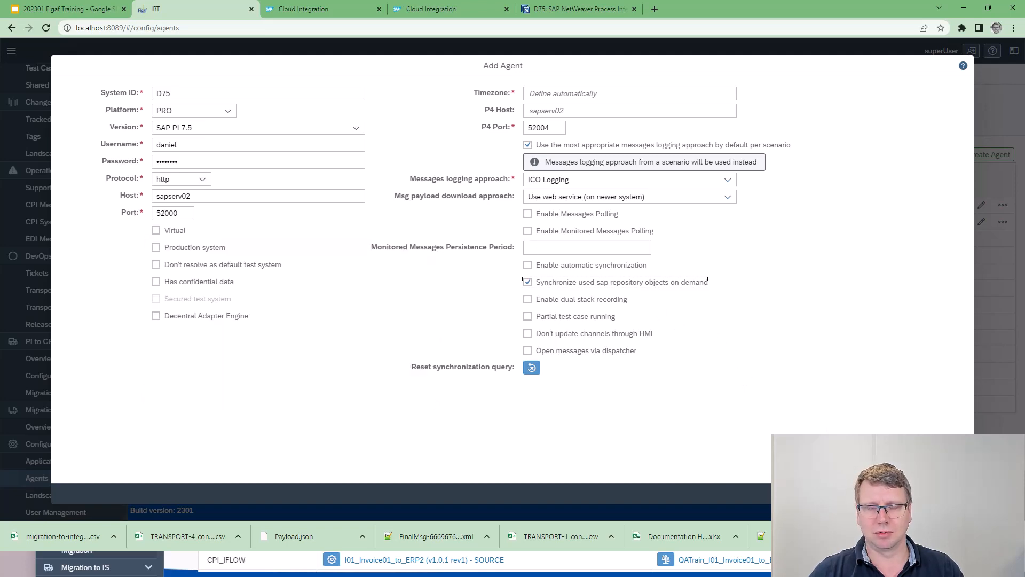
pyautogui.click(940, 494)
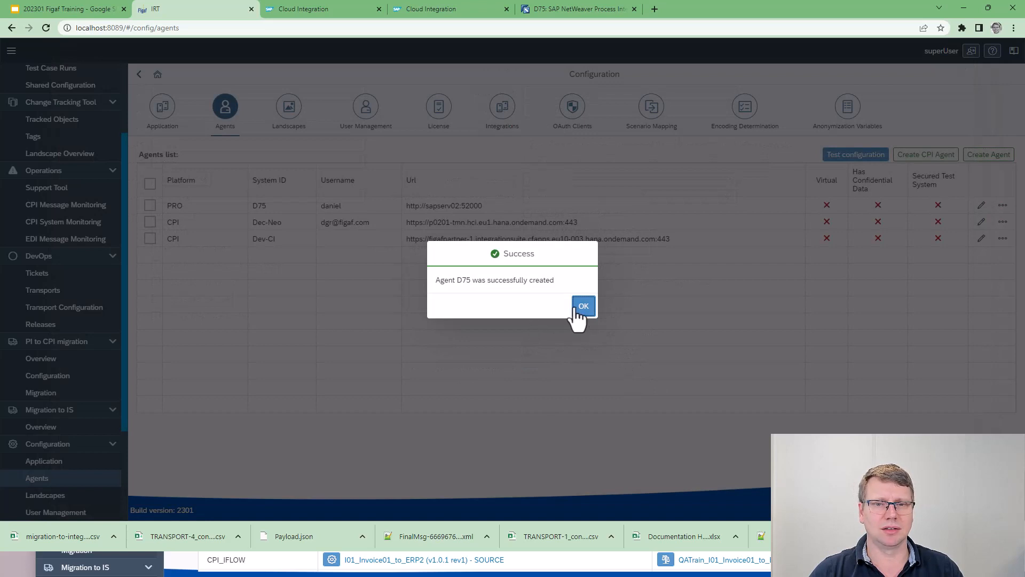
pyautogui.click(577, 309)
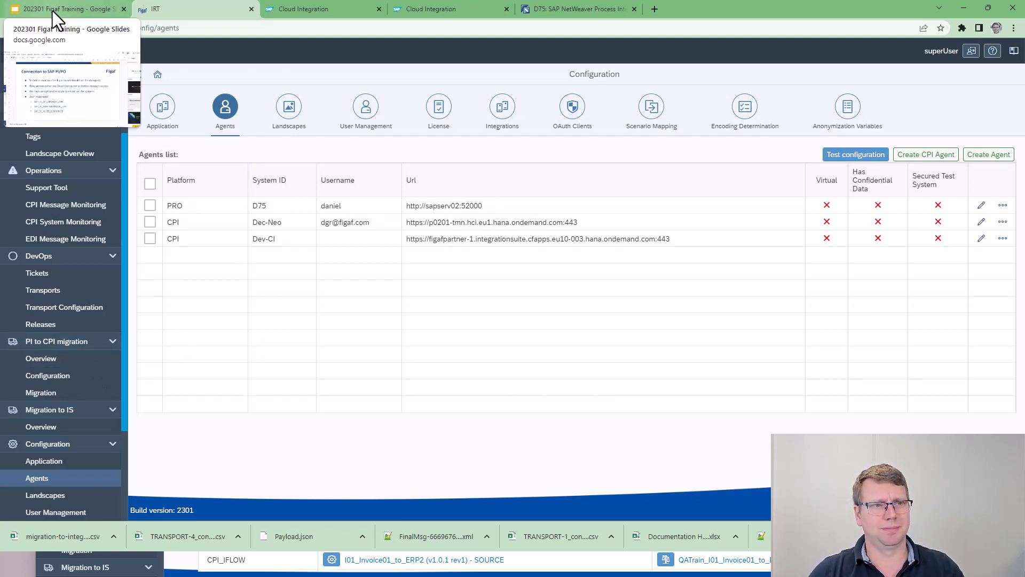
# Open the Testing Tool's integration objects for agent D75.
pyautogui.scroll(2, 32, 267)
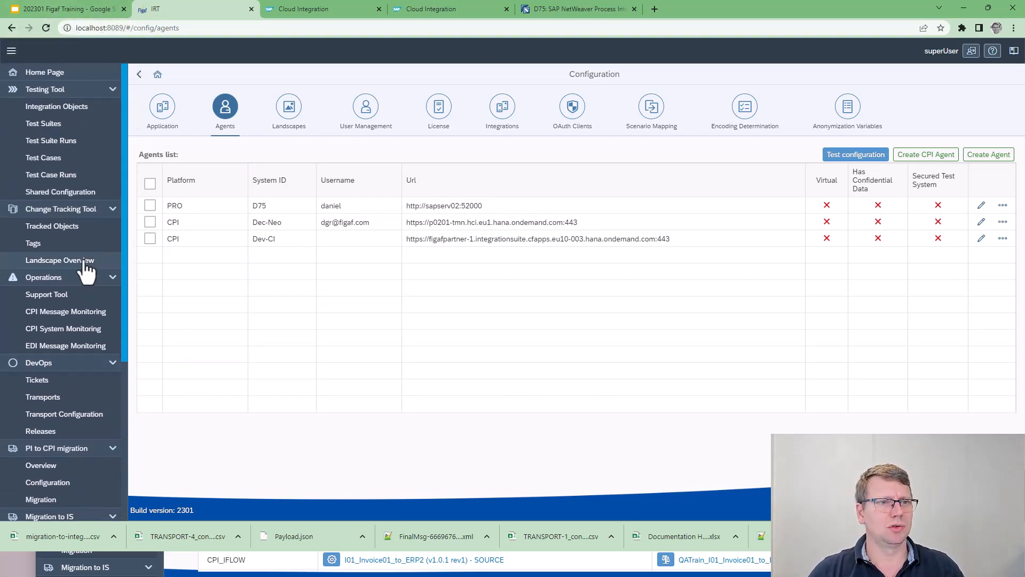
pyautogui.click(71, 108)
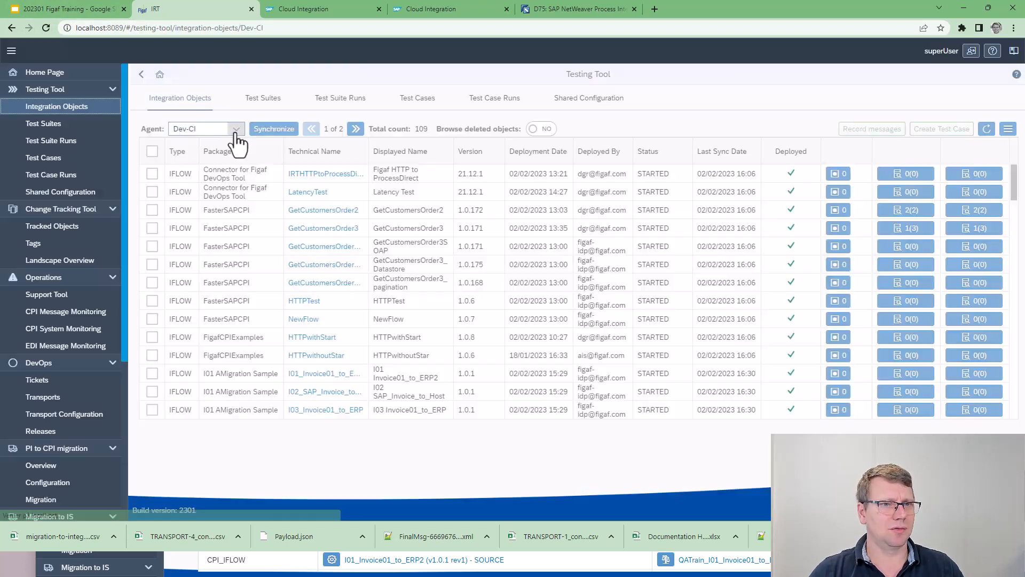
pyautogui.click(235, 129)
pyautogui.click(227, 151)
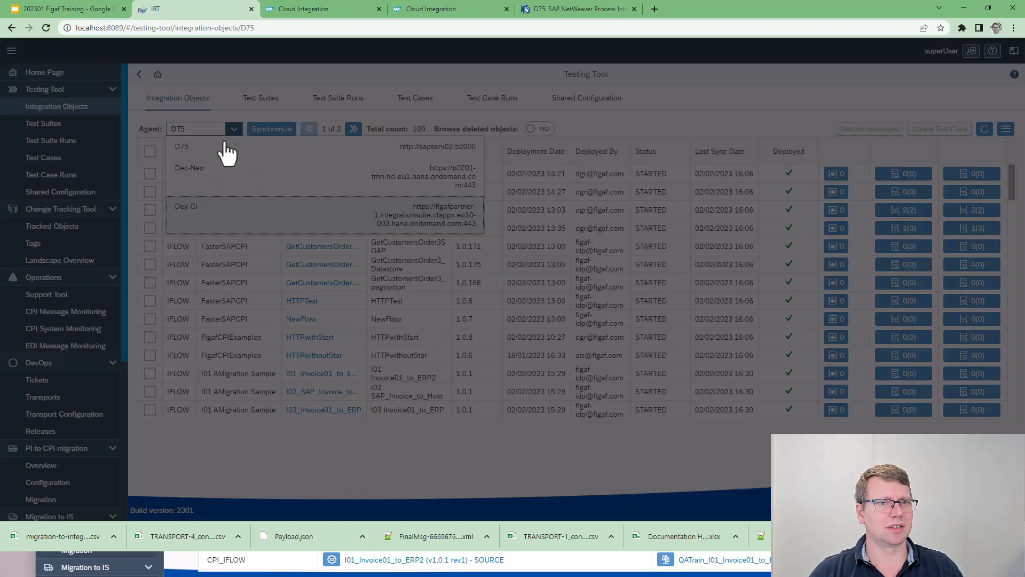
# Synchronize agent D75's integration objects with the preset synchronization options and refresh the synchronization results.
pyautogui.click(280, 129)
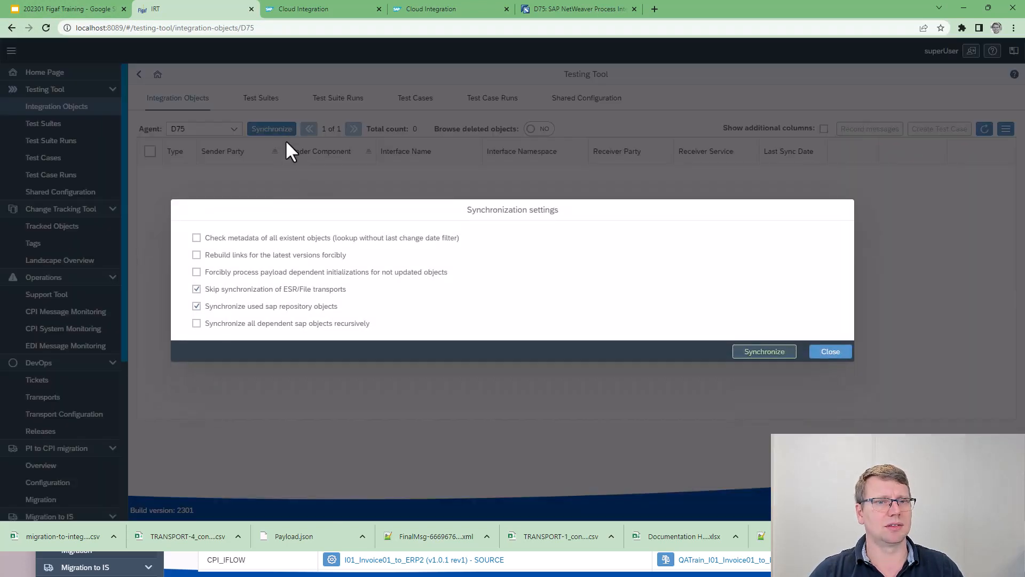
pyautogui.click(763, 354)
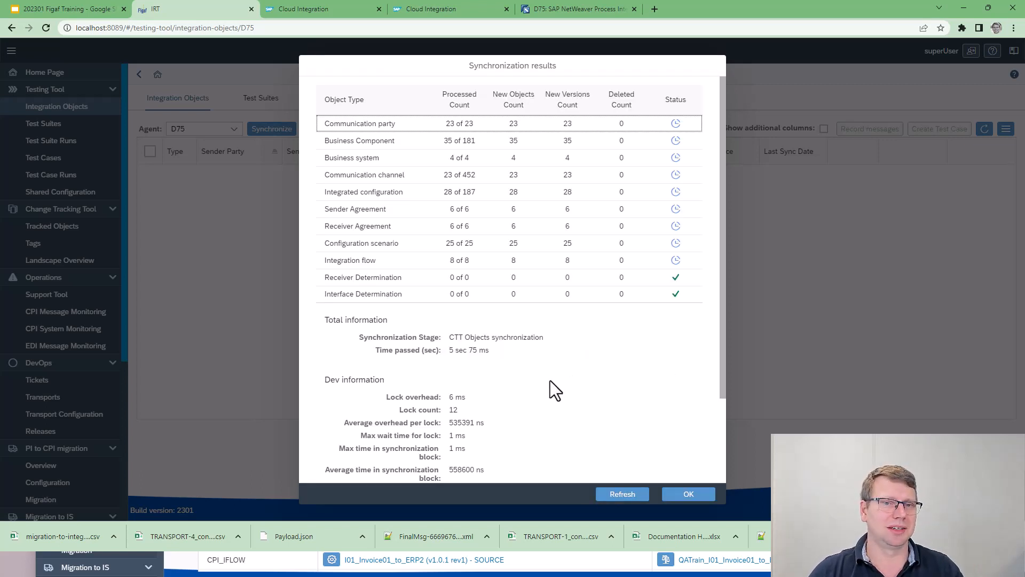
pyautogui.click(622, 495)
pyautogui.scroll(-2, 554, 402)
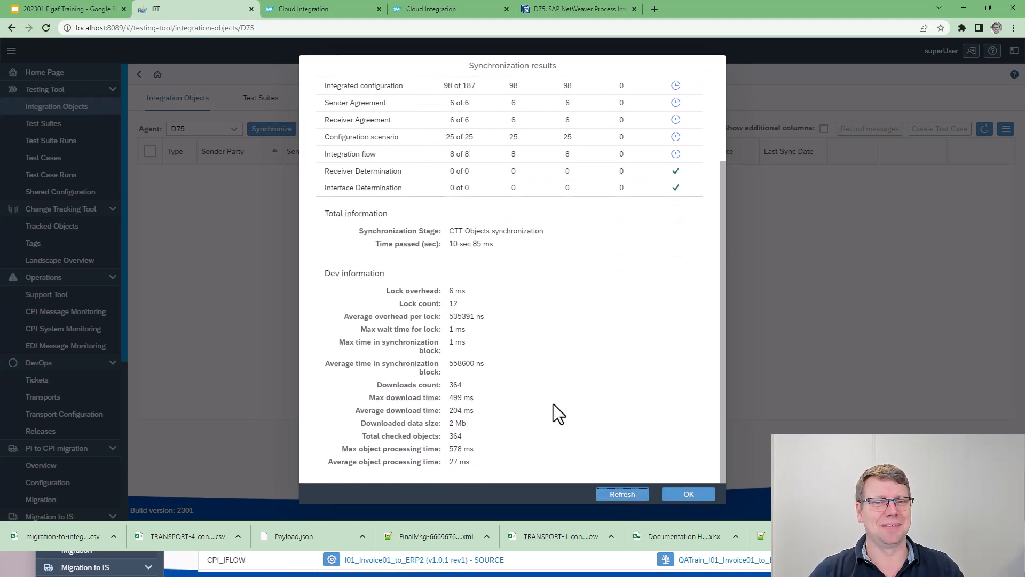
# Close the finished synchronization results and synchronize agent D75's Tracked Objects under Change Tracking with the preset synchronization settings.
pyautogui.scroll(2, 553, 404)
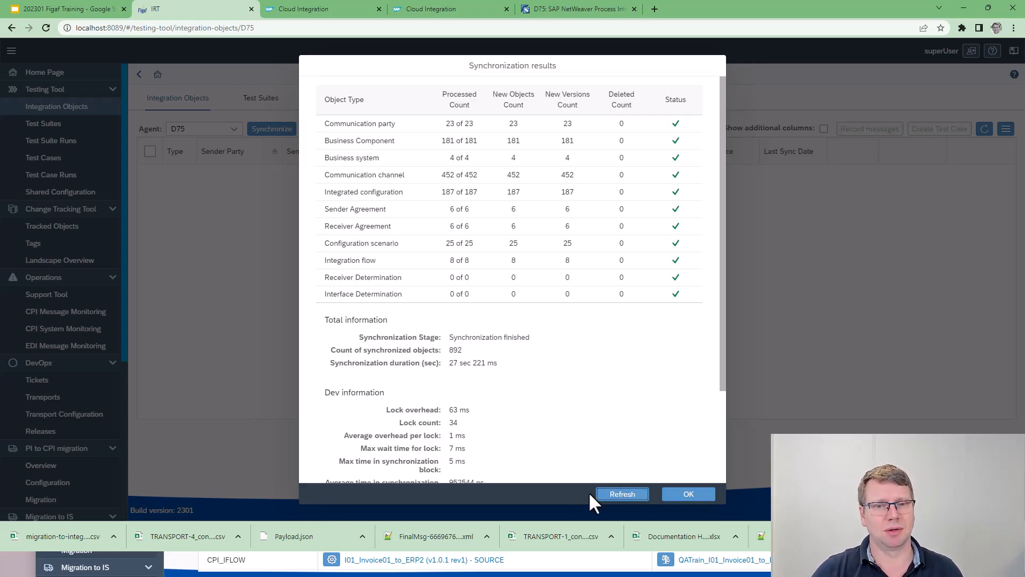
pyautogui.click(688, 494)
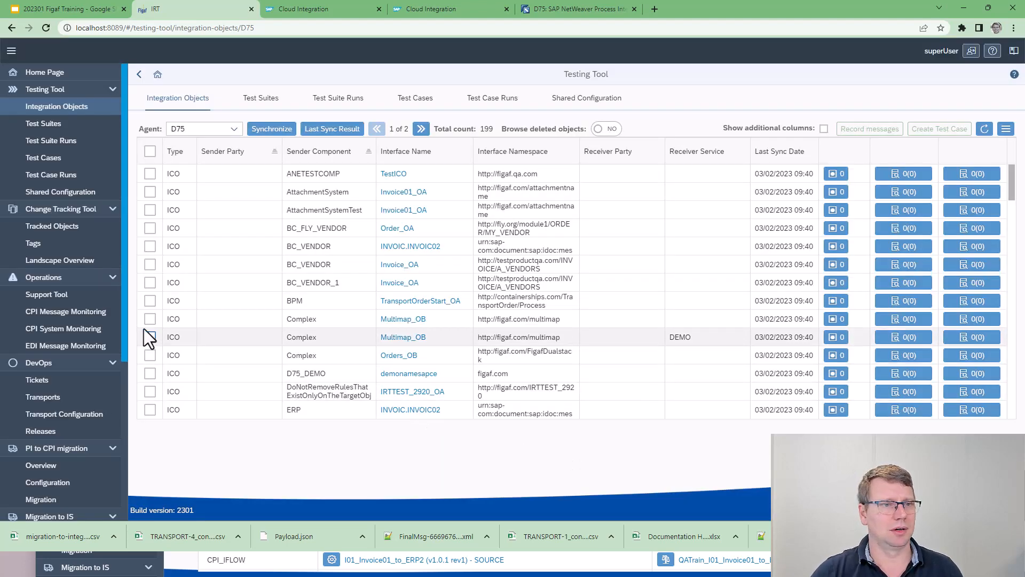
pyautogui.click(52, 226)
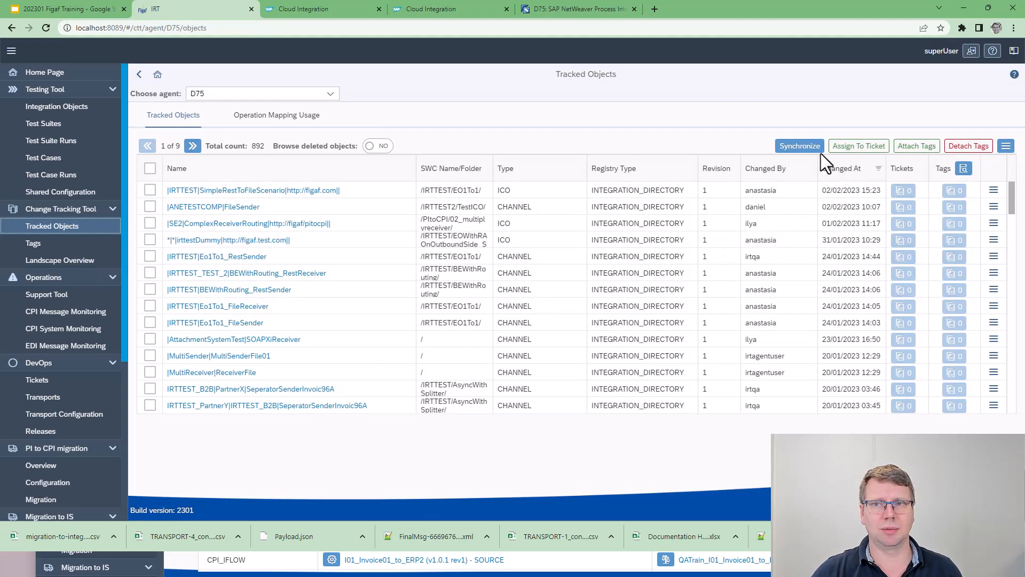
pyautogui.click(800, 146)
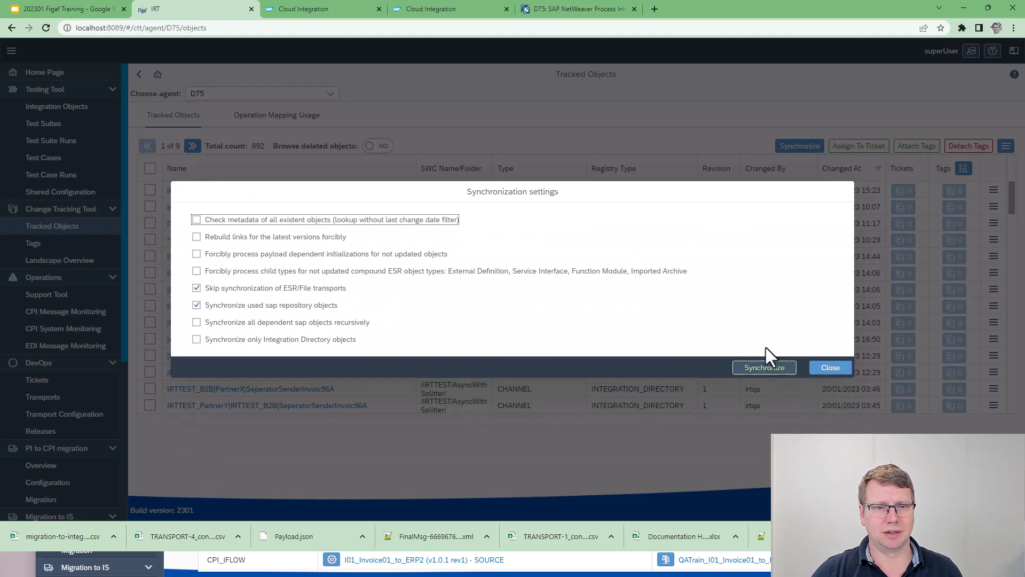
pyautogui.click(765, 368)
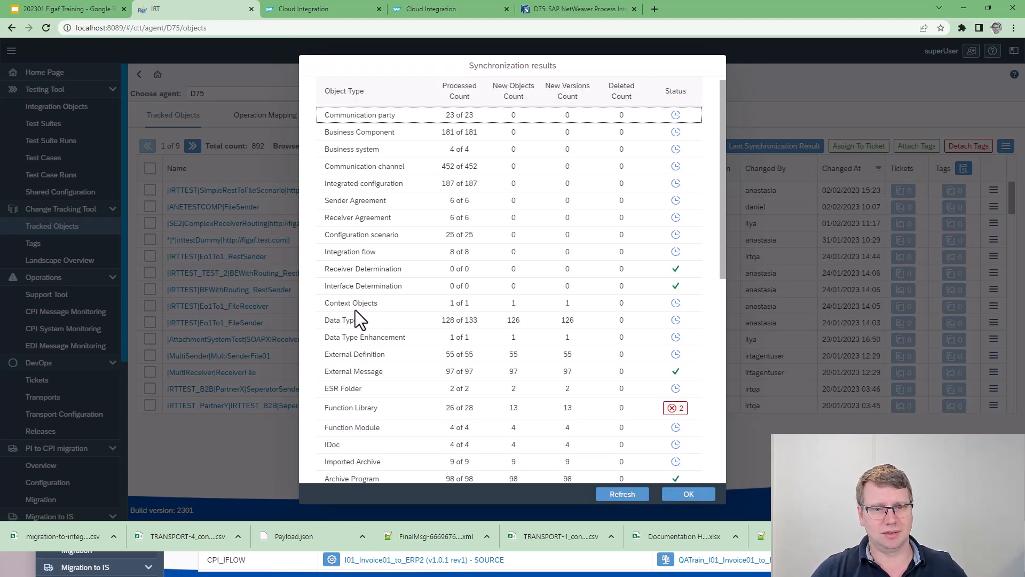
# Examine the Function Library synchronization errors, close them, and look through the remaining synchronization results.
pyautogui.click(676, 409)
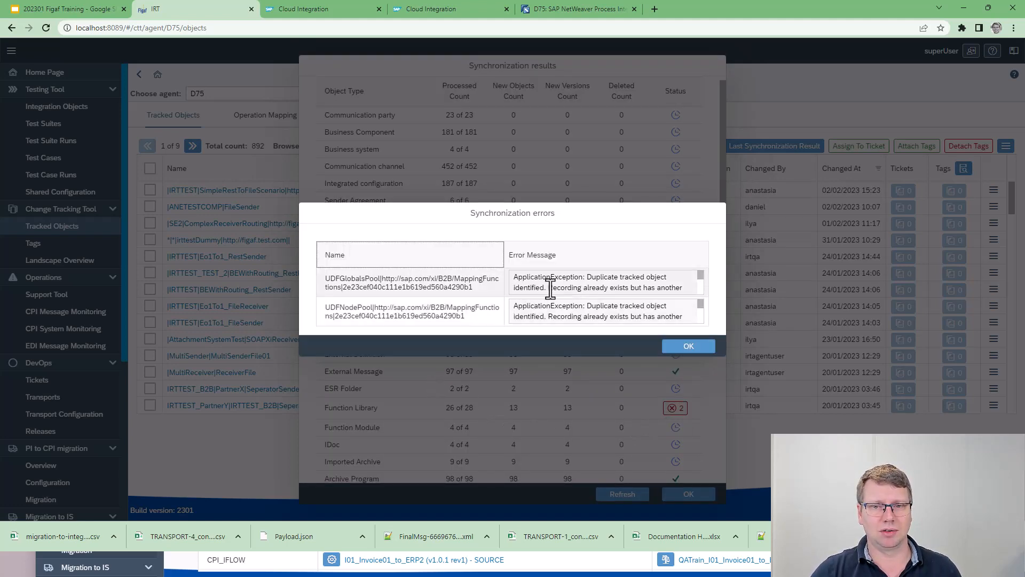
pyautogui.scroll(-1, 550, 289)
pyautogui.scroll(-4, 550, 289)
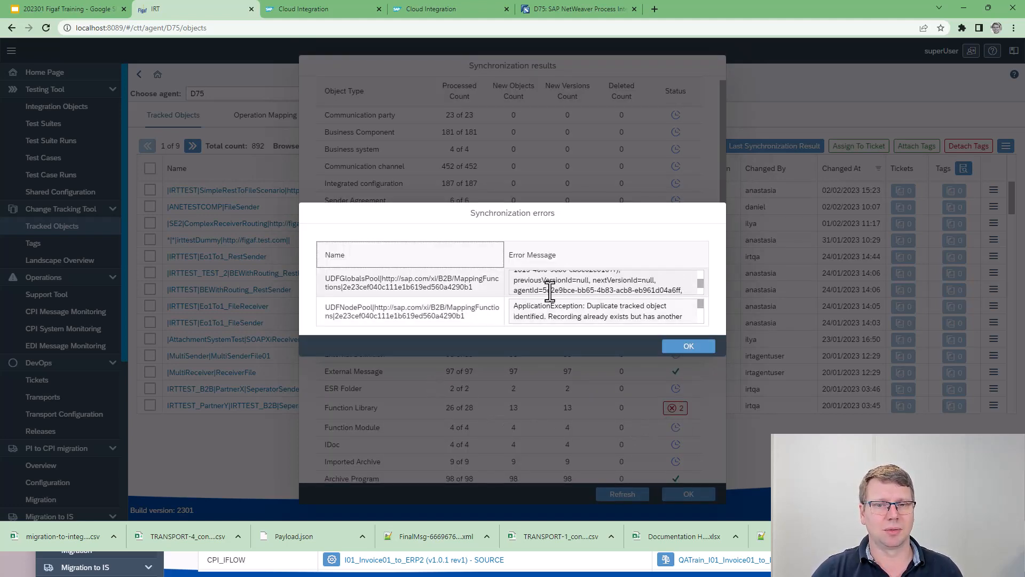
pyautogui.click(676, 348)
pyautogui.click(677, 350)
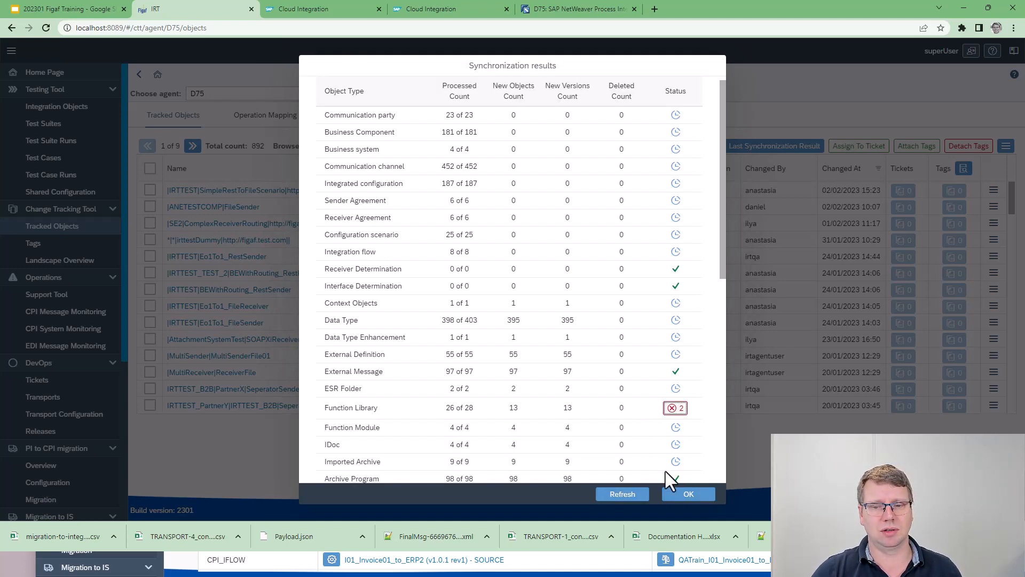
pyautogui.scroll(-6, 552, 405)
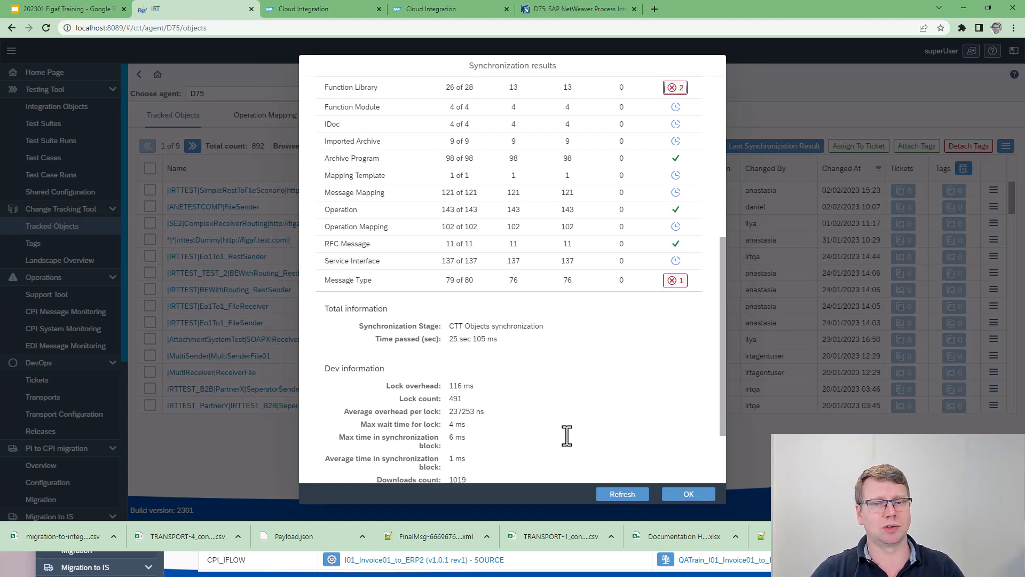
# In a duplicate browser tab, enable checking metadata of all existent objects and forcibly rebuilding links for the latest versions in D75's synchronization settings.
pyautogui.rightClick(166, 7)
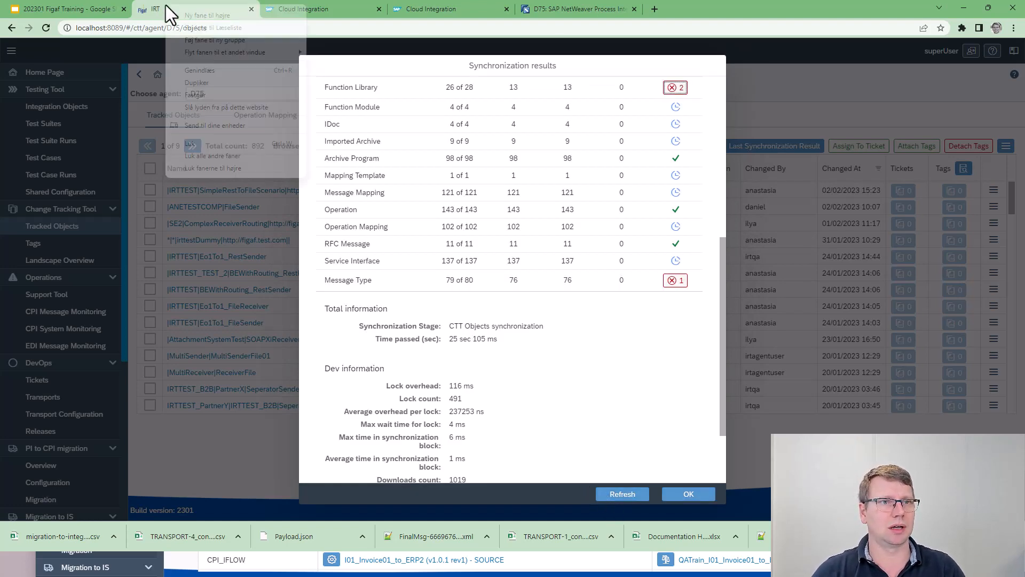
pyautogui.click(220, 85)
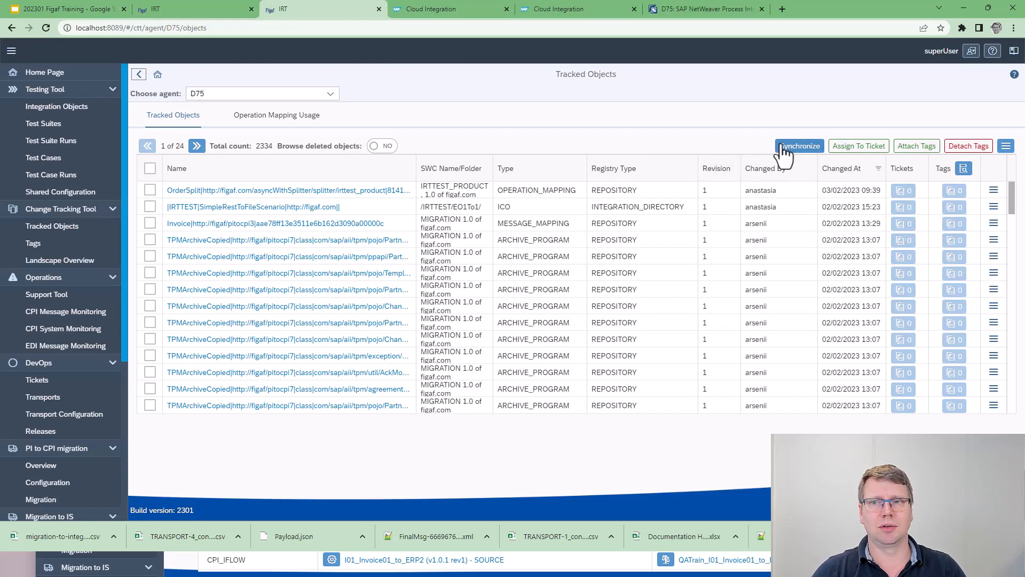
pyautogui.click(784, 147)
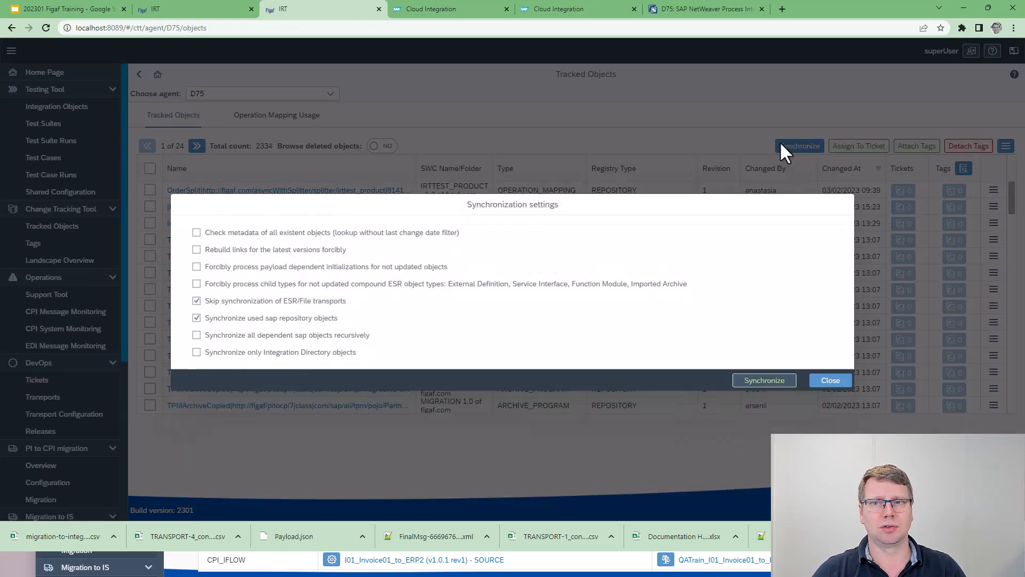
pyautogui.click(222, 221)
pyautogui.click(222, 237)
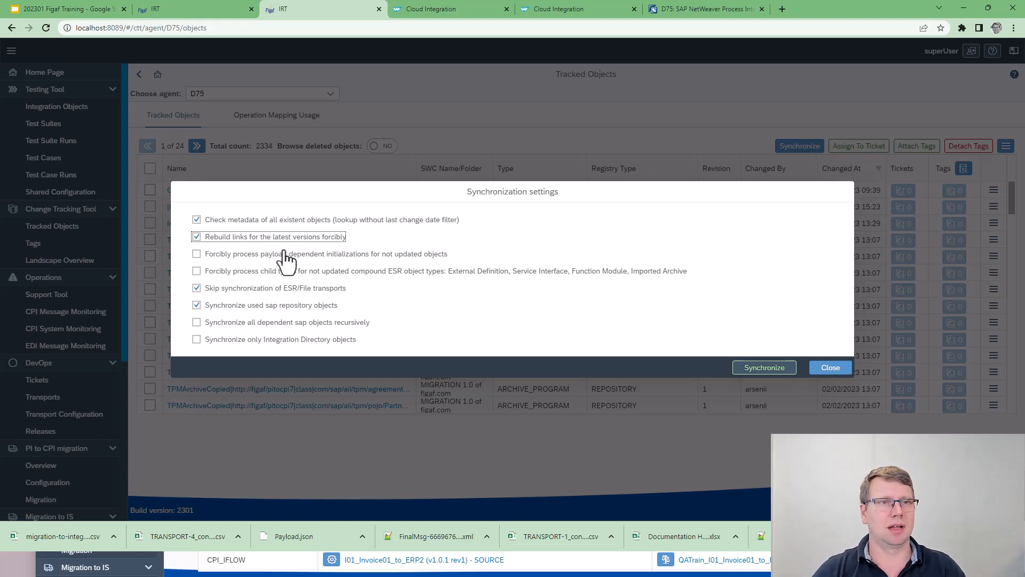
# Return to the original Figaf tab, review the Tracked Objects synchronization results, and close them.
pyautogui.click(220, 9)
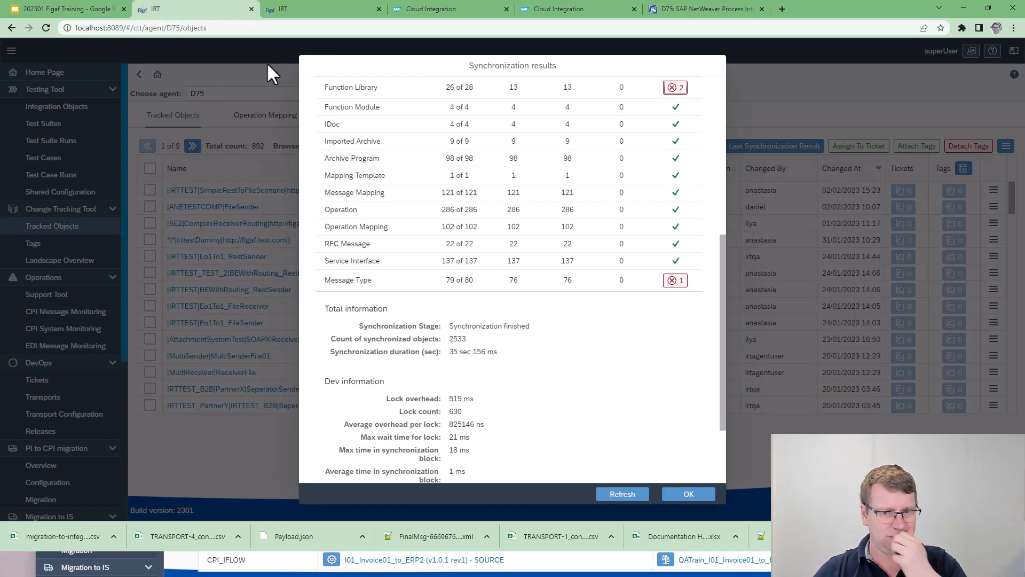
pyautogui.scroll(3, 550, 376)
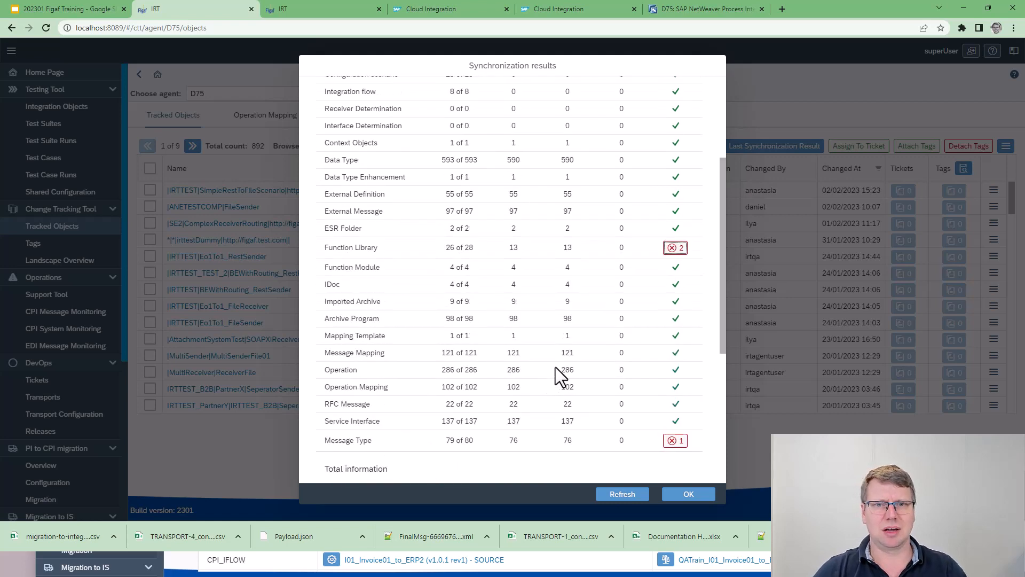
pyautogui.click(679, 490)
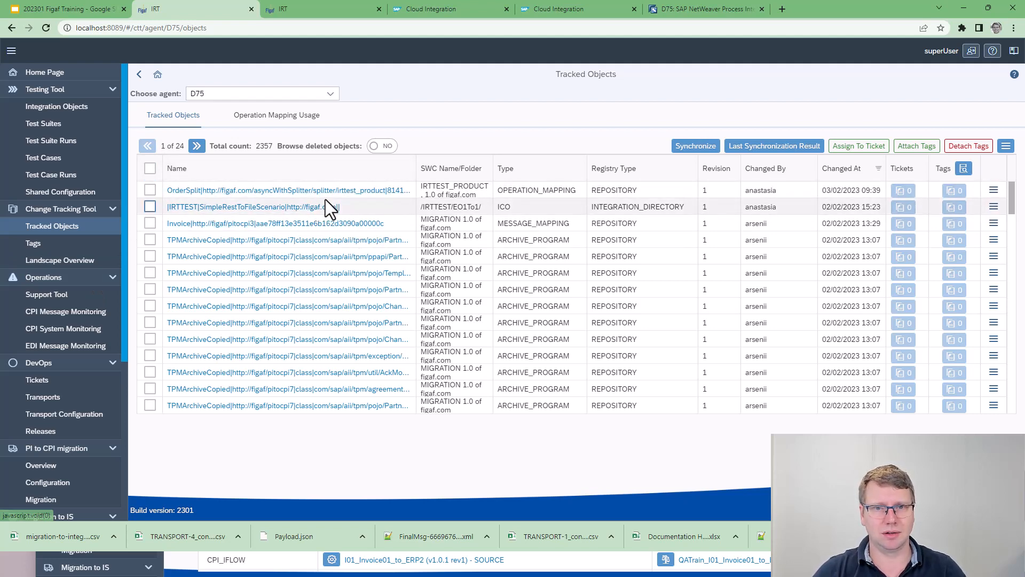
# Open the OrderSplit operation mapping from the tracked objects and follow its linked objects to the OrderSplit message mapping.
pyautogui.click(353, 191)
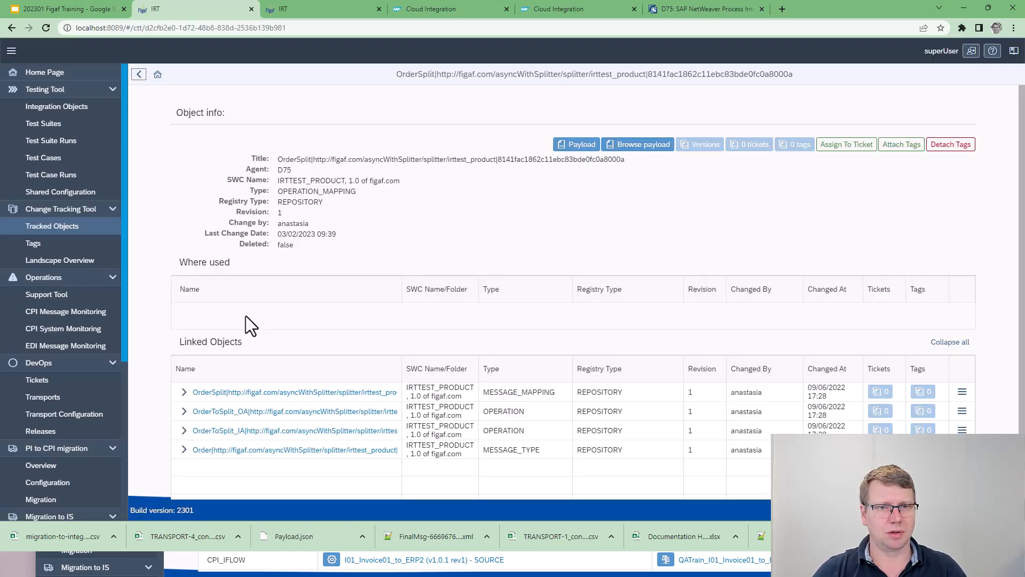
pyautogui.scroll(-1, 186, 402)
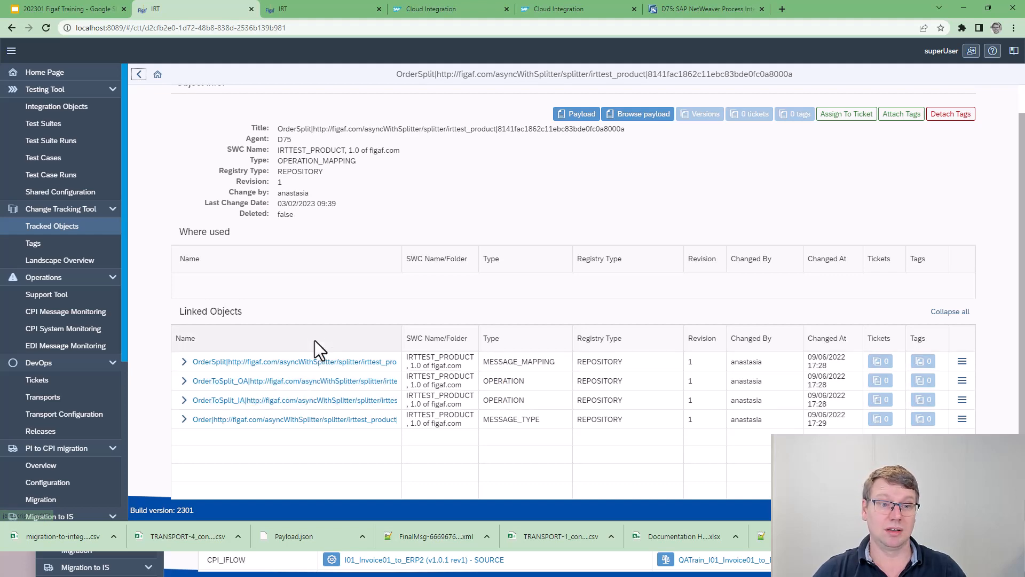
pyautogui.click(266, 363)
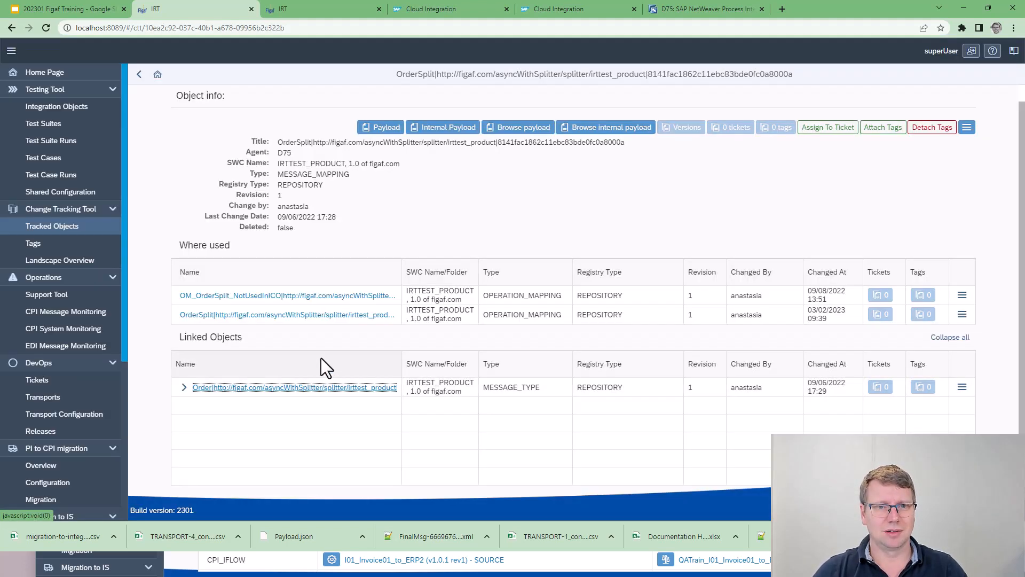
# Download the OrderSplit message mapping's payload and internal payload, then view its internal payload and close the viewer.
pyautogui.click(386, 130)
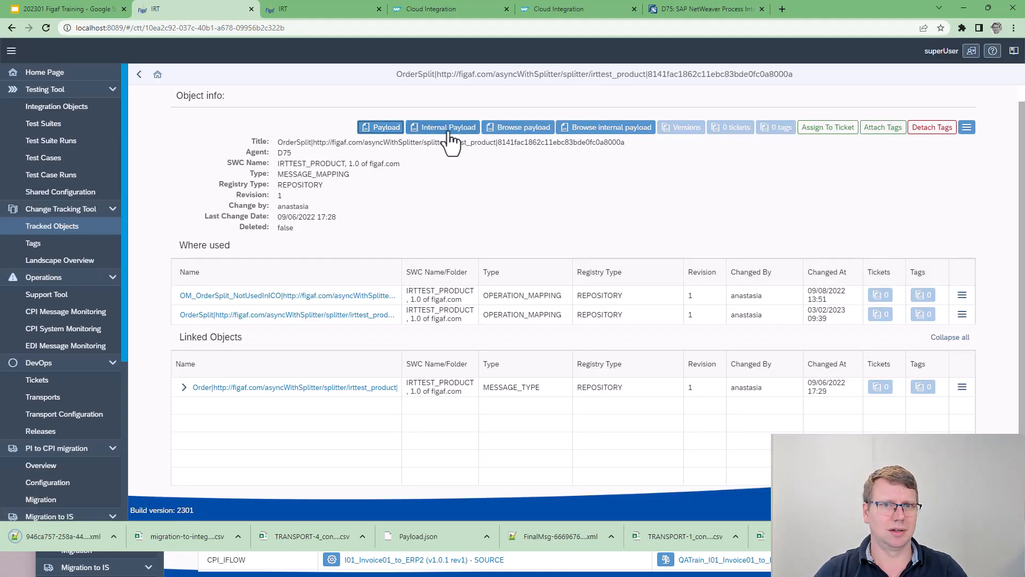
pyautogui.click(449, 129)
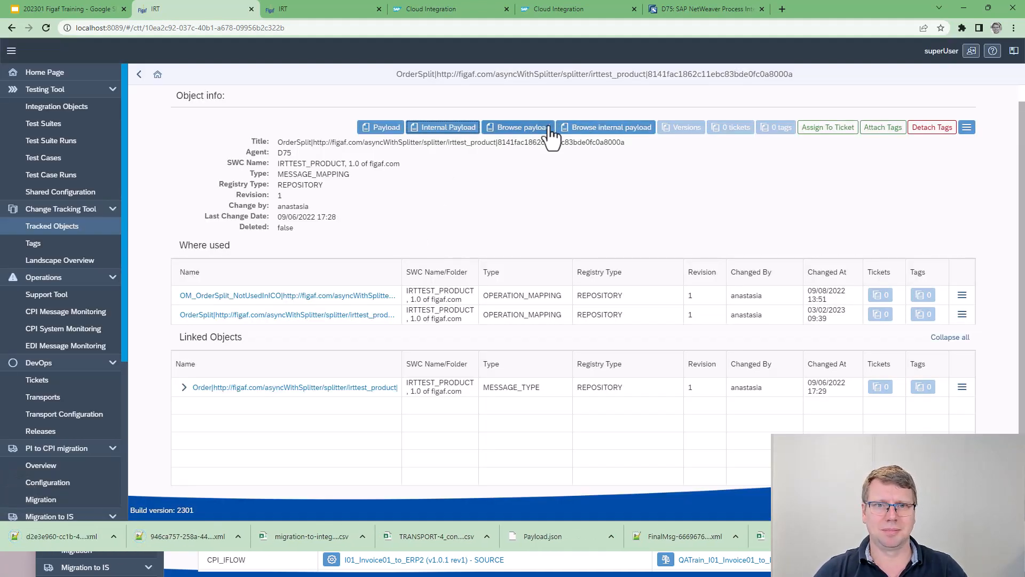
pyautogui.click(590, 128)
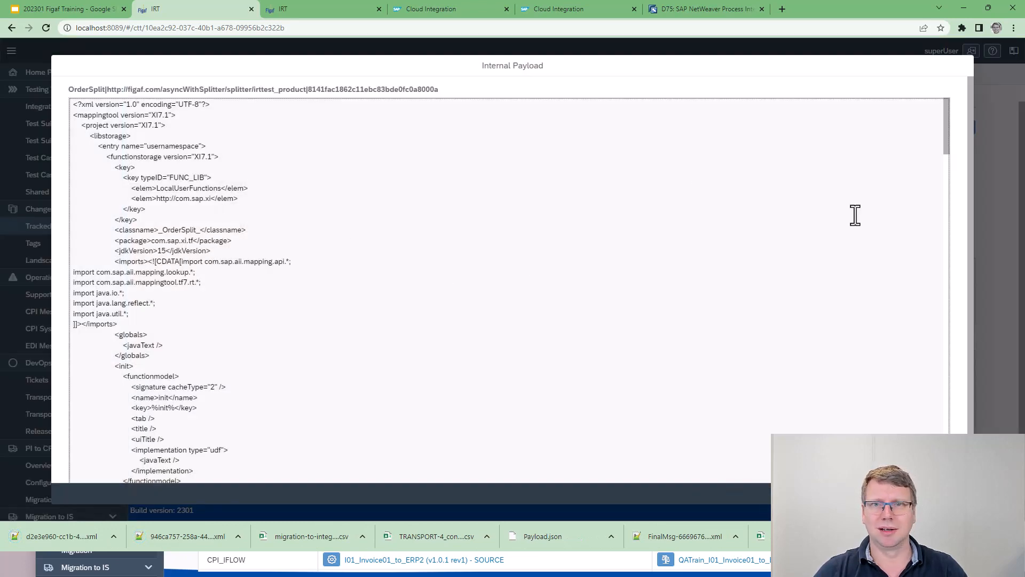
pyautogui.click(945, 493)
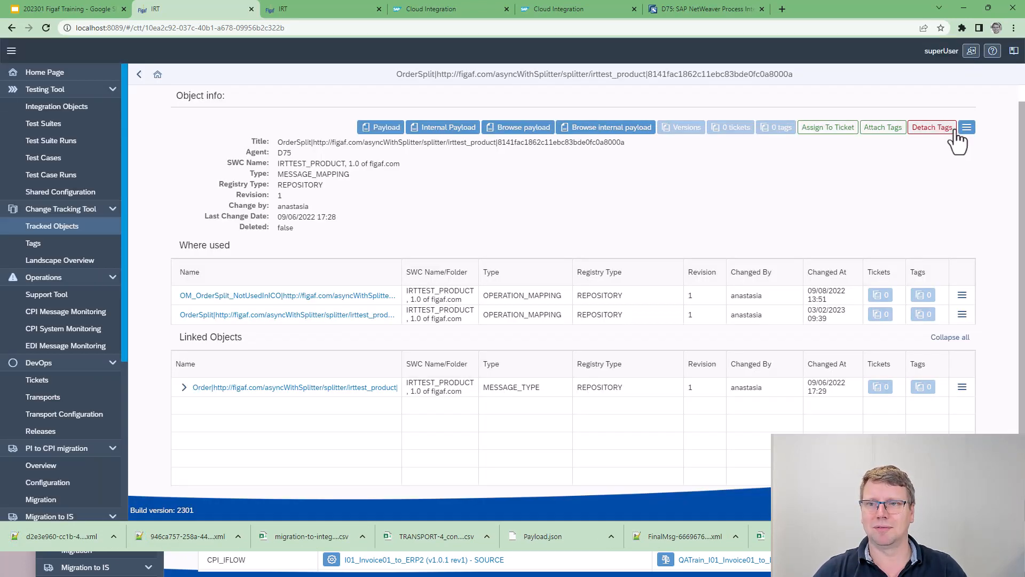
# Download the OrderSplit mapping documentation and open OrderSplit_doc.xlsx in Excel, discarding the changes to the migration overview CSV.
pyautogui.click(954, 129)
pyautogui.press('Escape')
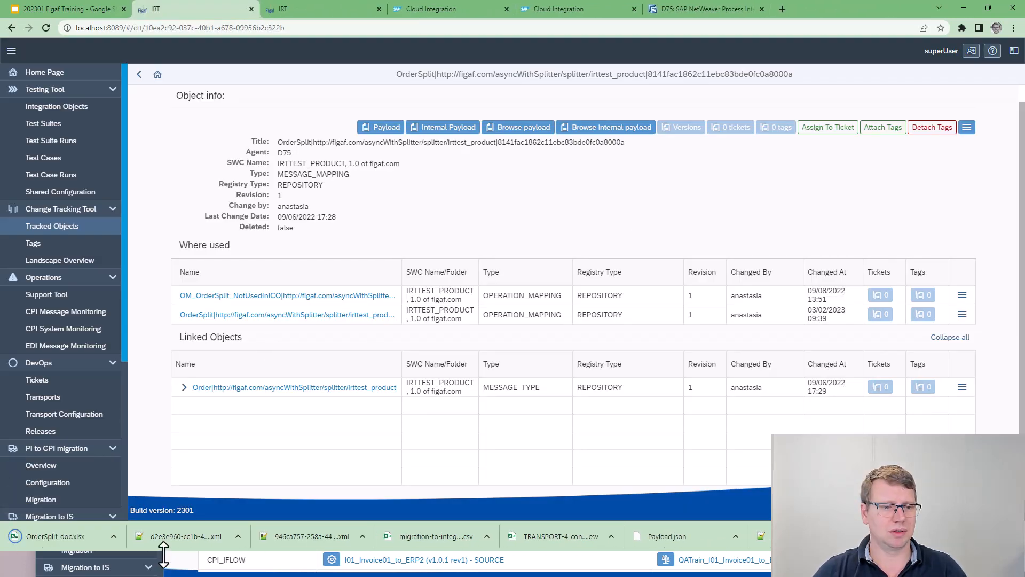
pyautogui.click(53, 537)
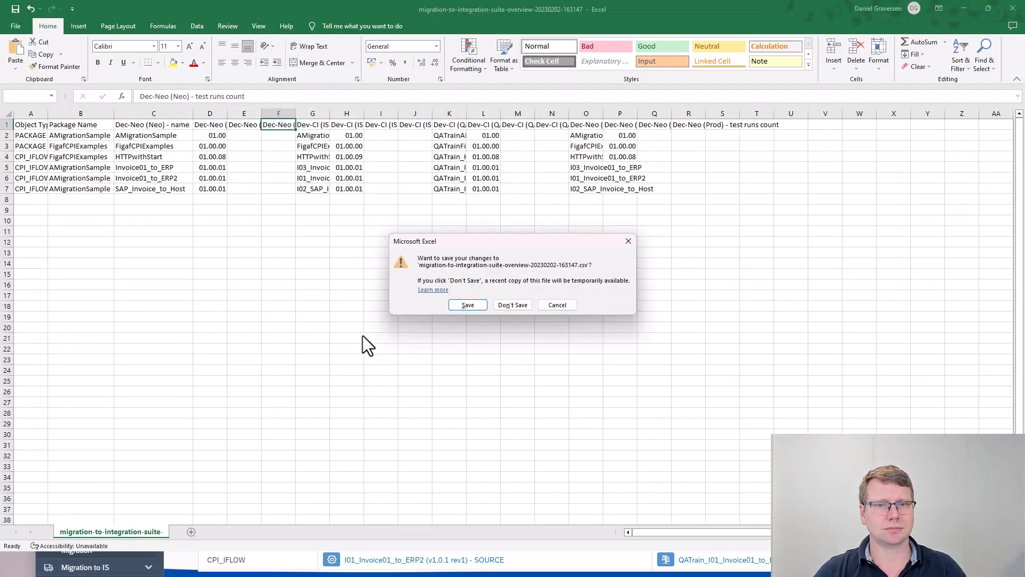
pyautogui.click(498, 307)
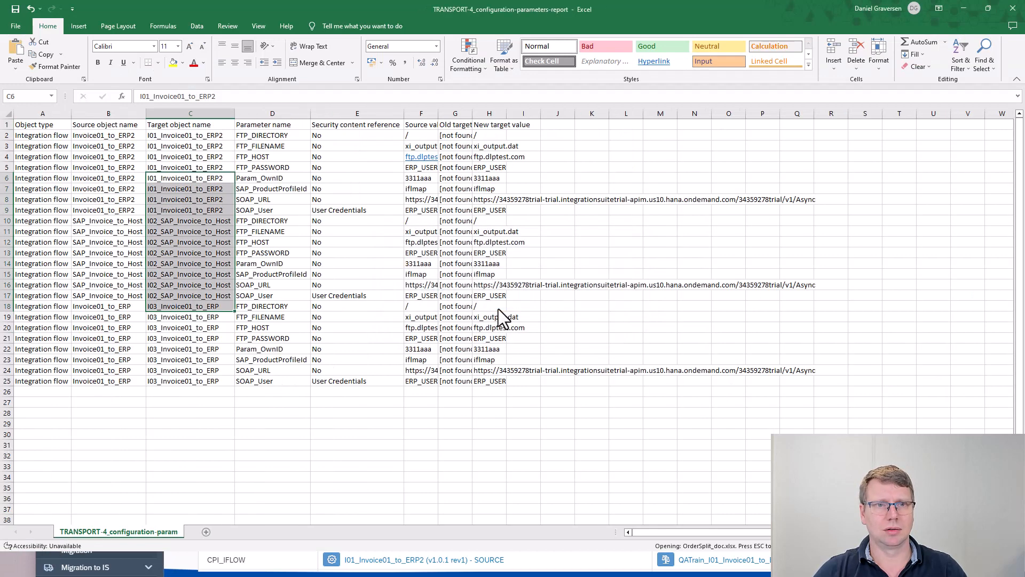
# Highlight the mapping rows from OrderNumber through Total in the OrderSplit documentation, then minimize Excel to return to the Figaf tool.
pyautogui.moveTo(206, 220); pyautogui.dragTo(370, 413)
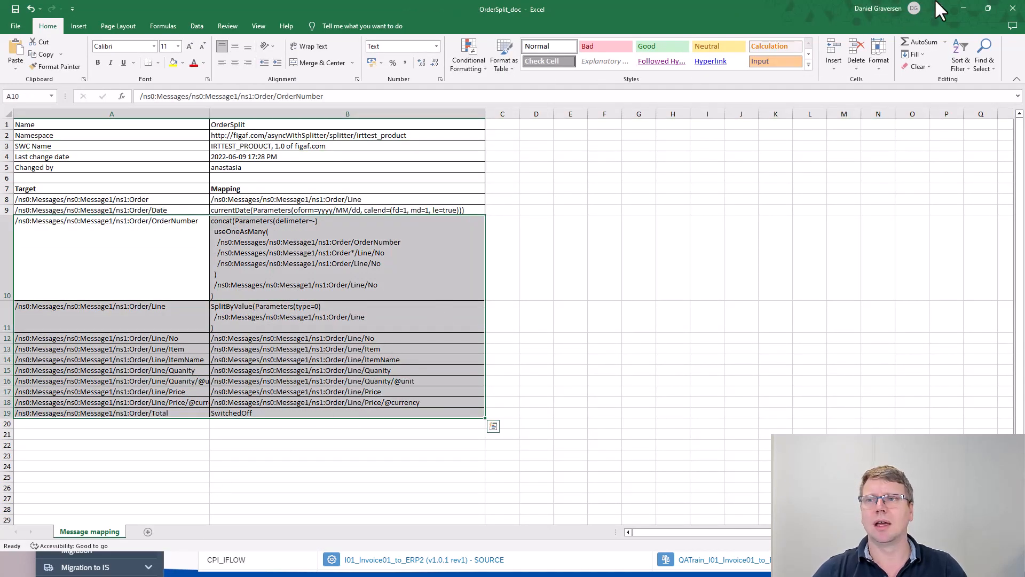
pyautogui.click(956, 7)
pyautogui.click(964, 8)
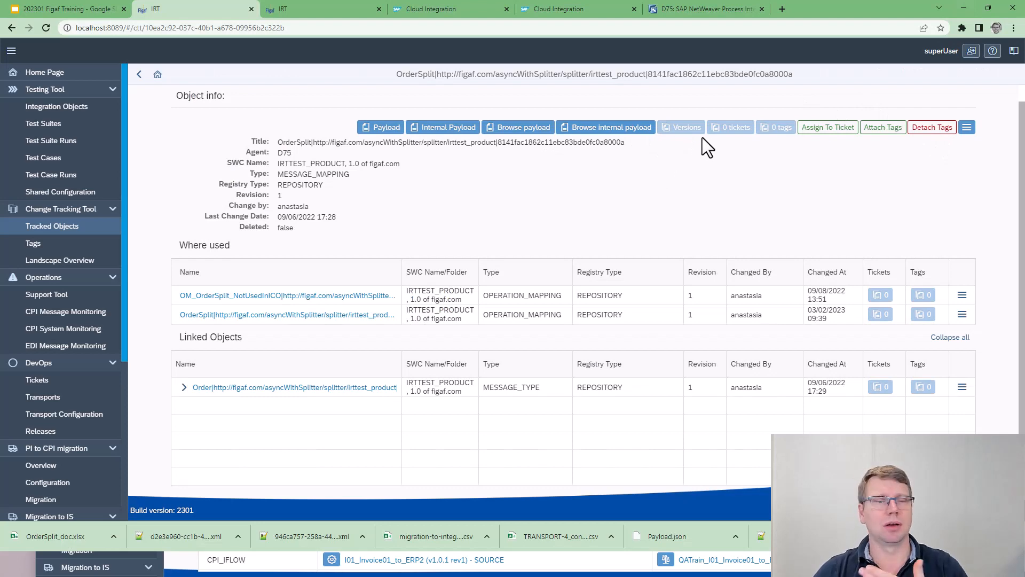
# Return to D75's Tracked Objects list and filter the object type by MESSAGE.
pyautogui.click(139, 75)
pyautogui.click(138, 75)
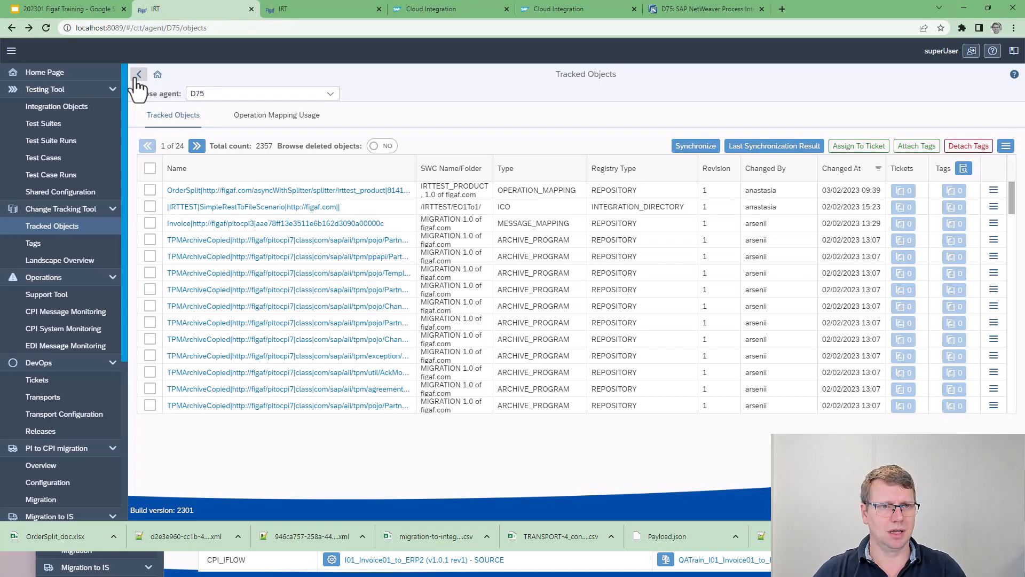
pyautogui.click(542, 170)
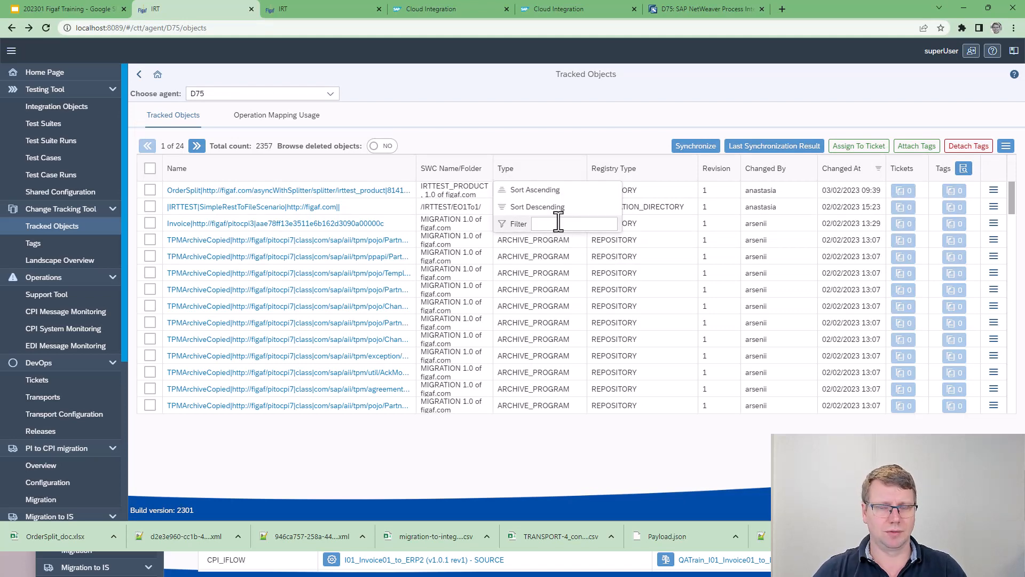
pyautogui.write('MESSAGE')
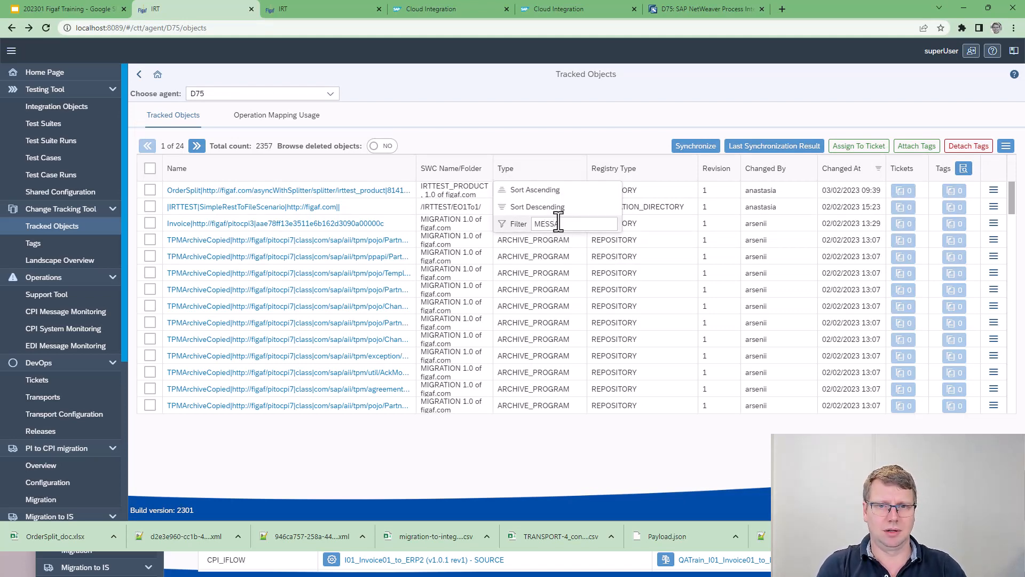
pyautogui.press('Return')
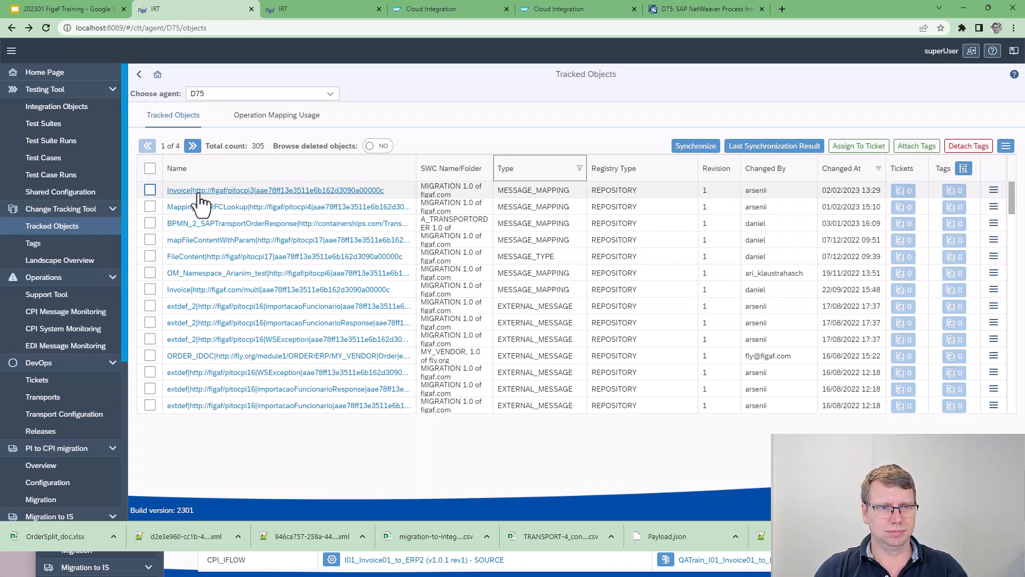
# Compare the Invoice and MappingwithRFCLookup message mappings and open the resulting Invoice_comp workbook in Excel.
pyautogui.click(150, 191)
pyautogui.click(150, 207)
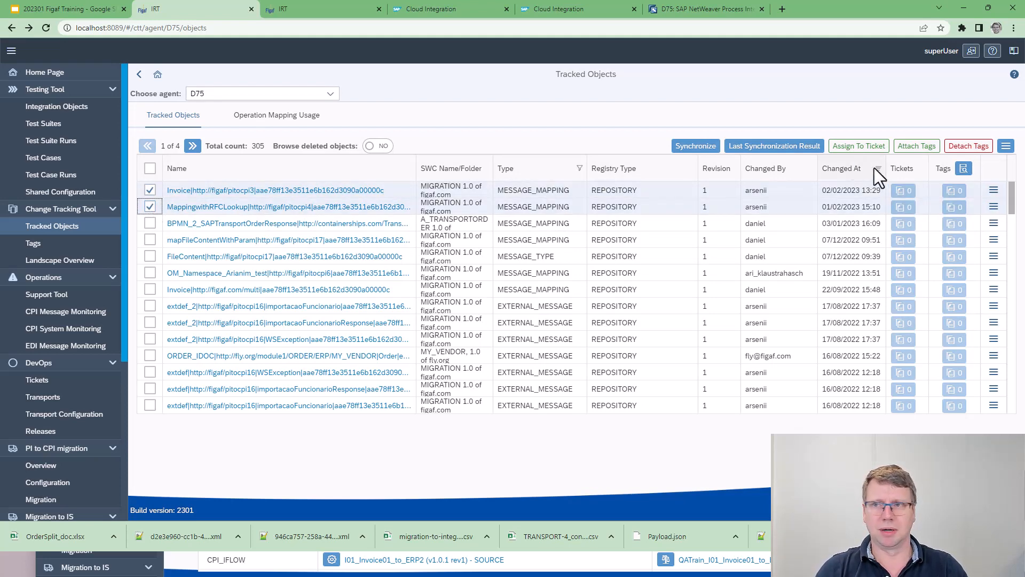
pyautogui.click(1006, 146)
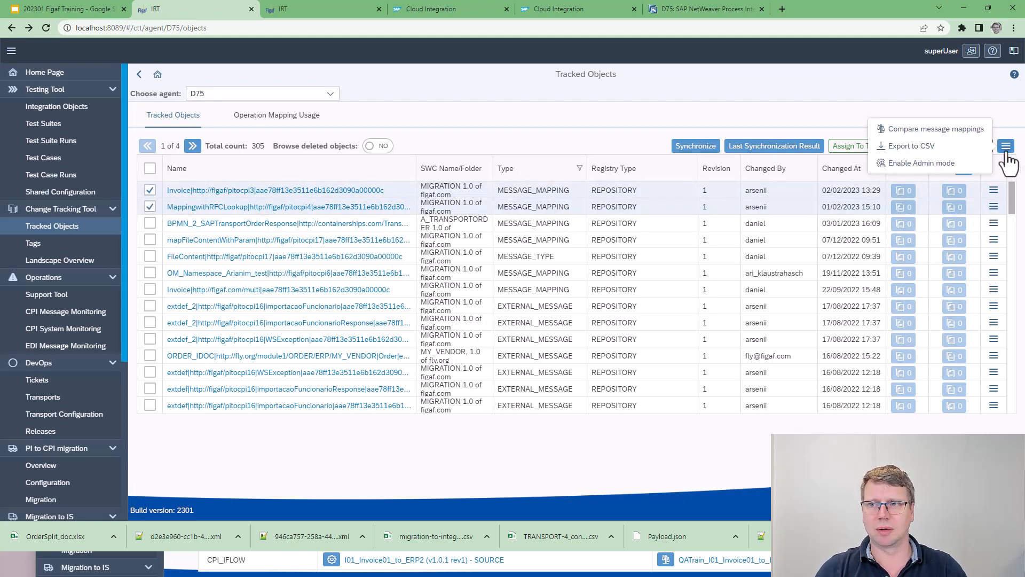
pyautogui.click(938, 130)
pyautogui.click(59, 532)
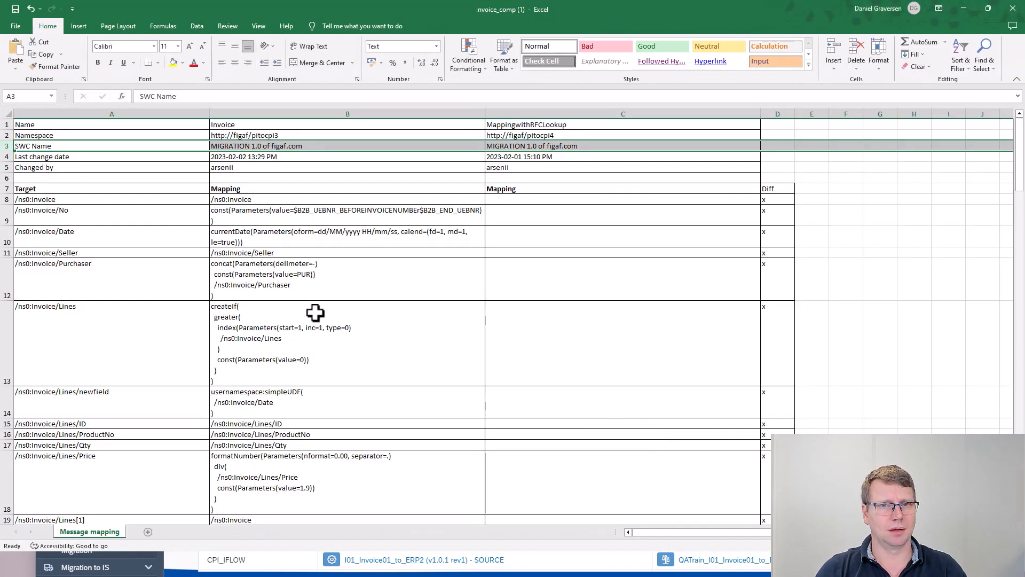
# Examine the Invoice_comp comparison of the Invoice and MappingwithRFCLookup mappings, including the RFC lookup mapping for /ns1:Invoice/No.
pyautogui.click(461, 288)
pyautogui.scroll(-5, 465, 315)
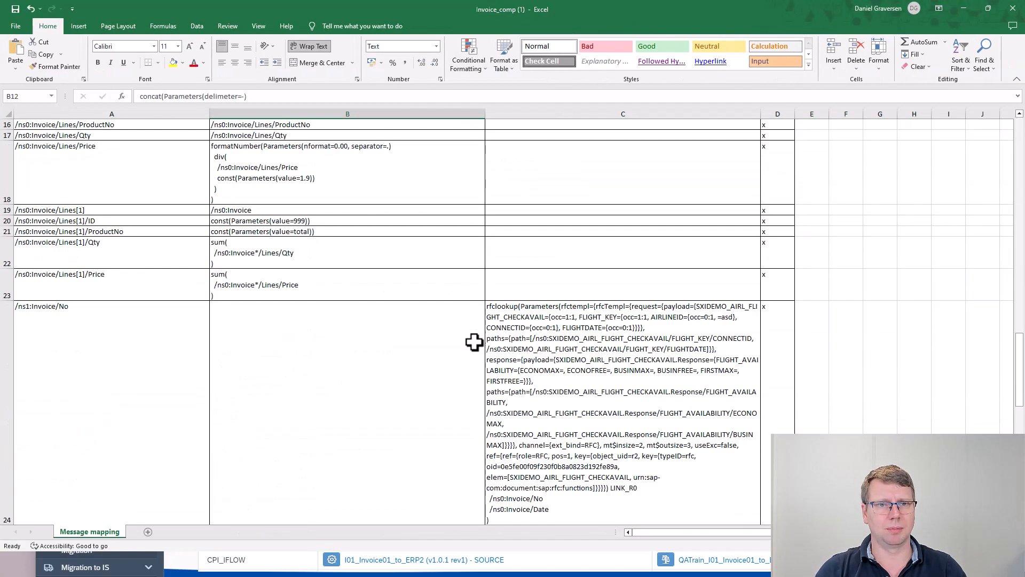
pyautogui.scroll(2, 480, 368)
pyautogui.scroll(-2, 479, 374)
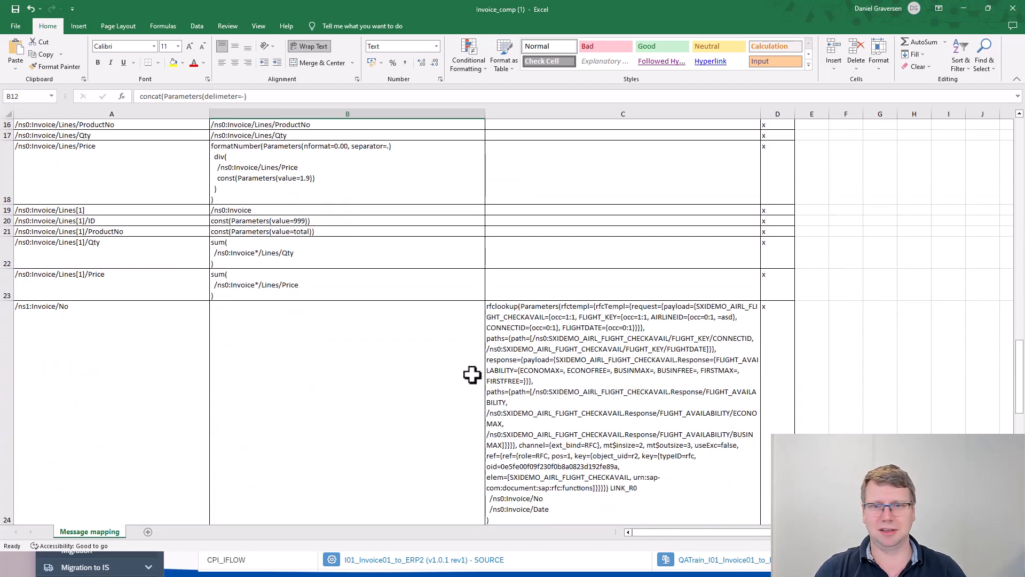
pyautogui.scroll(5, 472, 375)
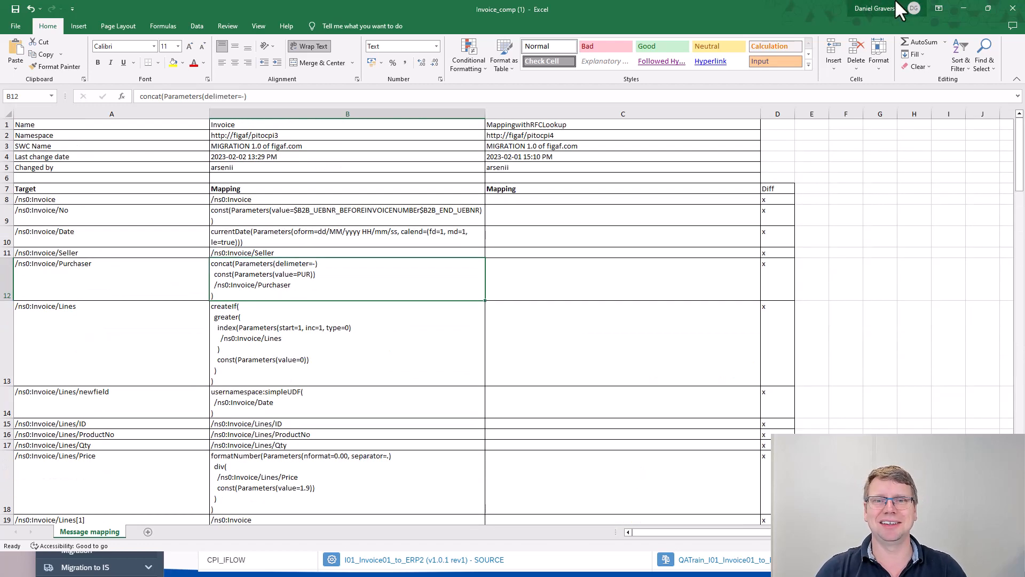
# Close the Invoice_comp and TRANSPORT-4_configuration-parameters-report workbooks to return to D75's Tracked Objects in the Figaf tool.
pyautogui.click(1014, 14)
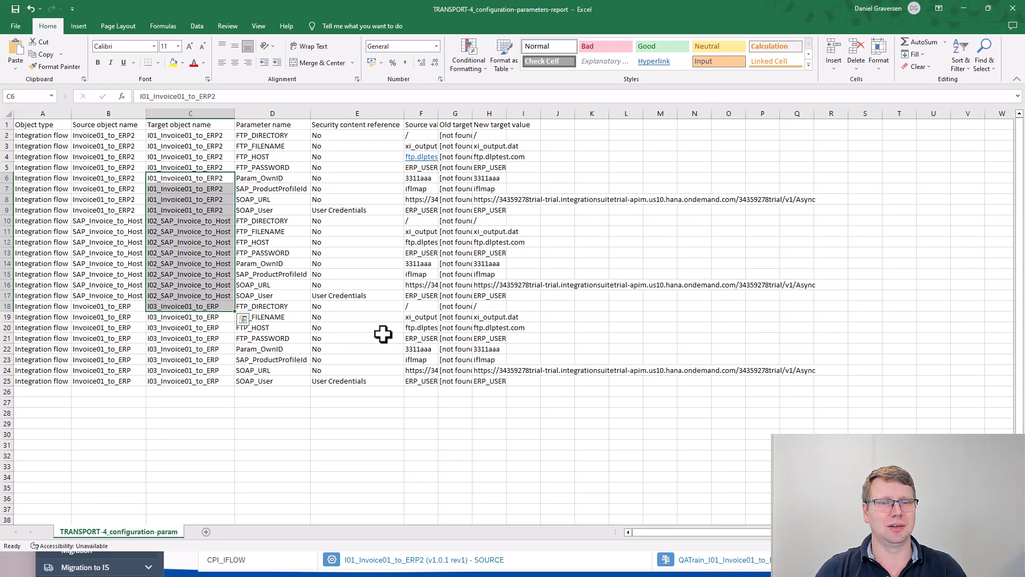
pyautogui.click(1014, 10)
pyautogui.click(508, 306)
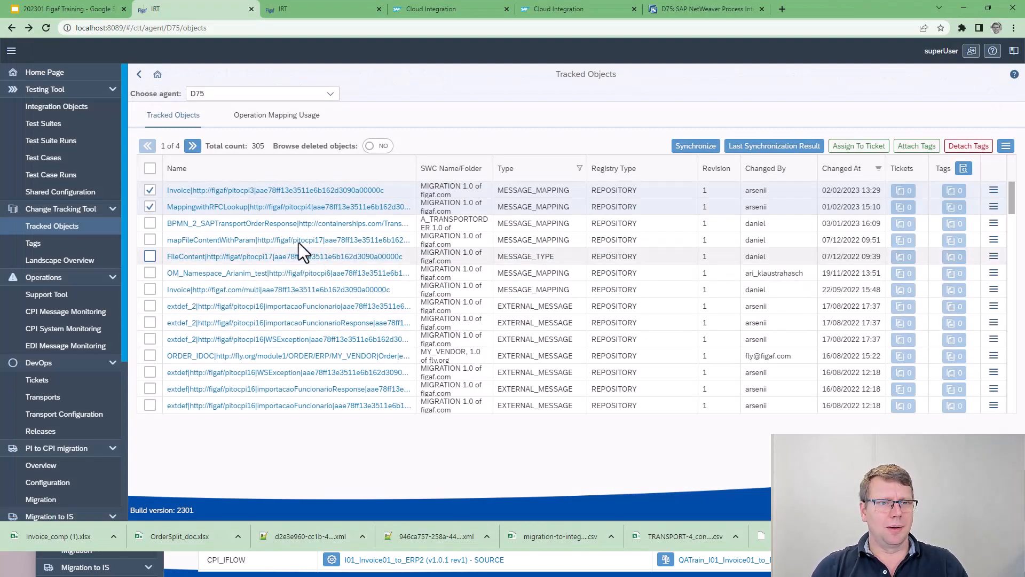
# Switch to the 202301 Figaf Training presentation in Google Slides and present it from Connection to SAP PI/PO through the Synchronize slide.
pyautogui.click(68, 9)
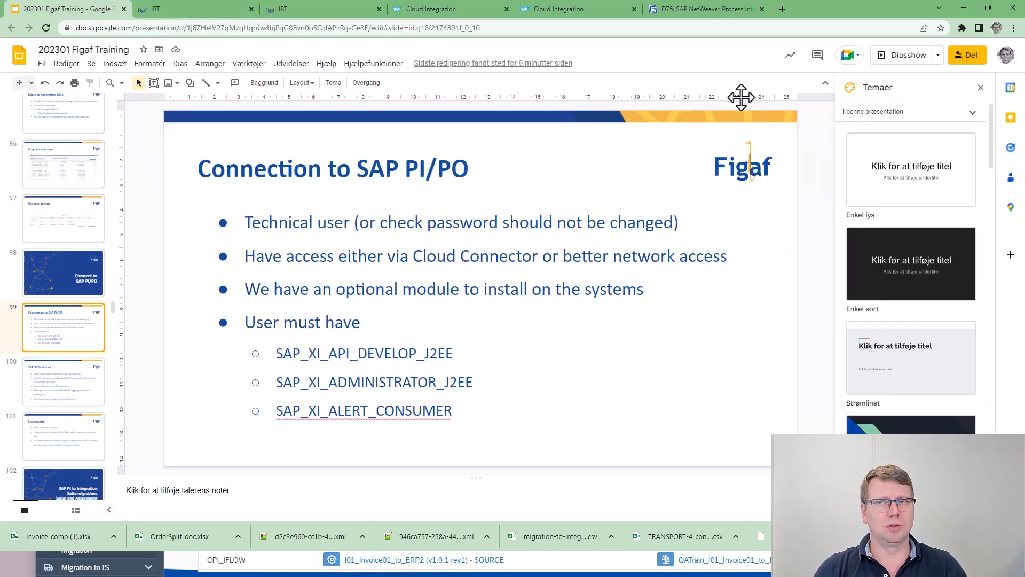
pyautogui.click(908, 55)
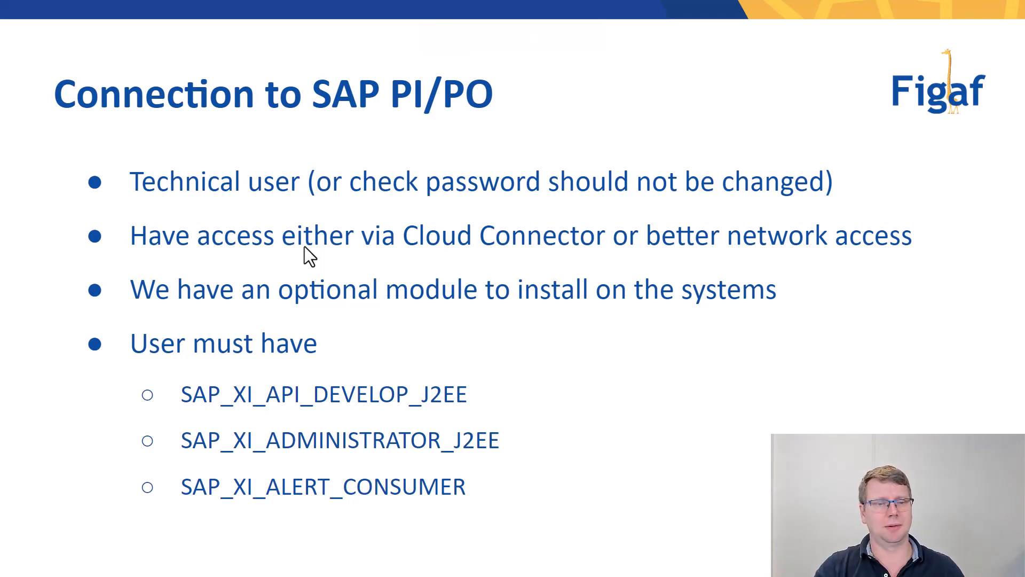
pyautogui.press('Right')
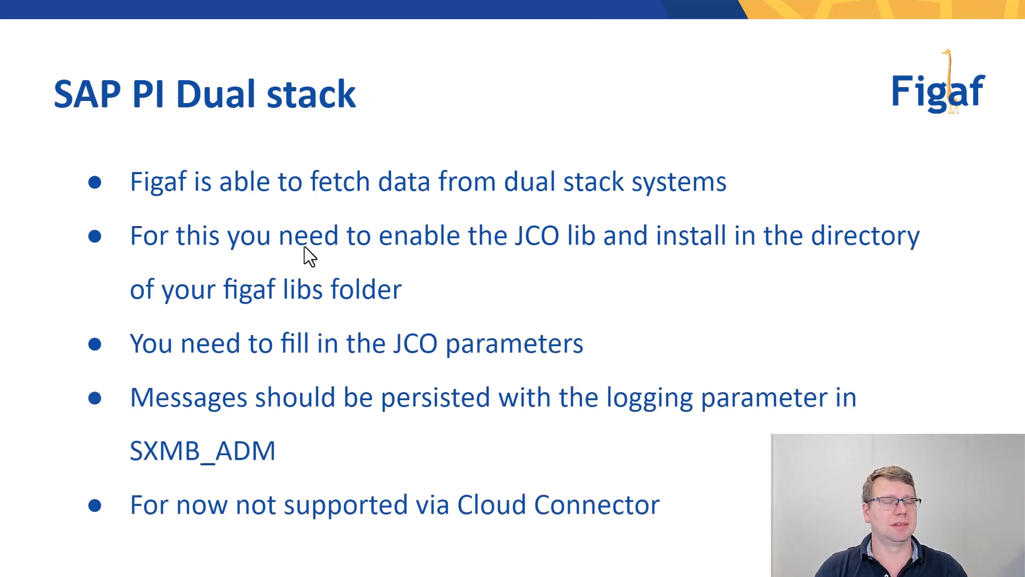
pyautogui.press('Right')
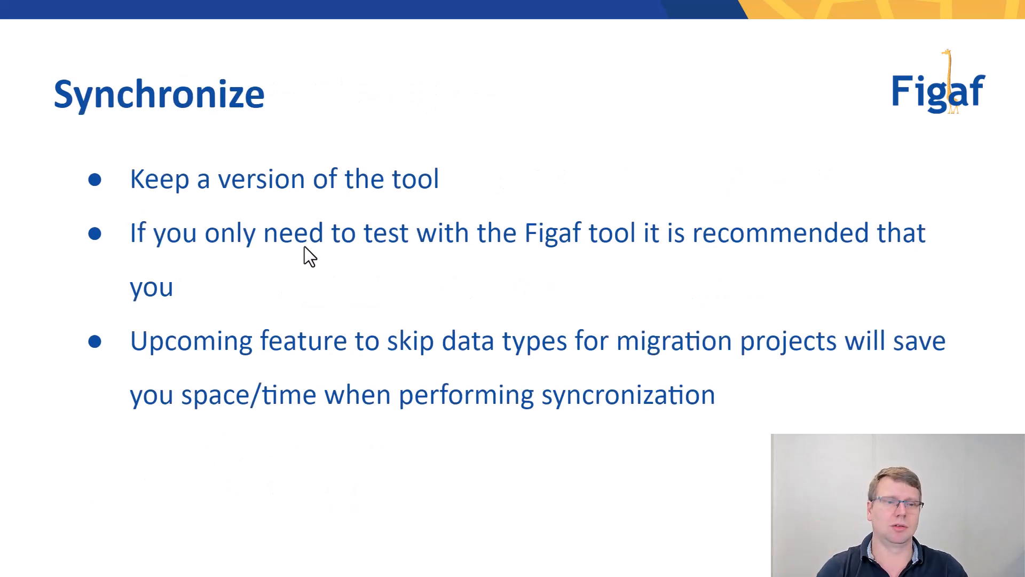